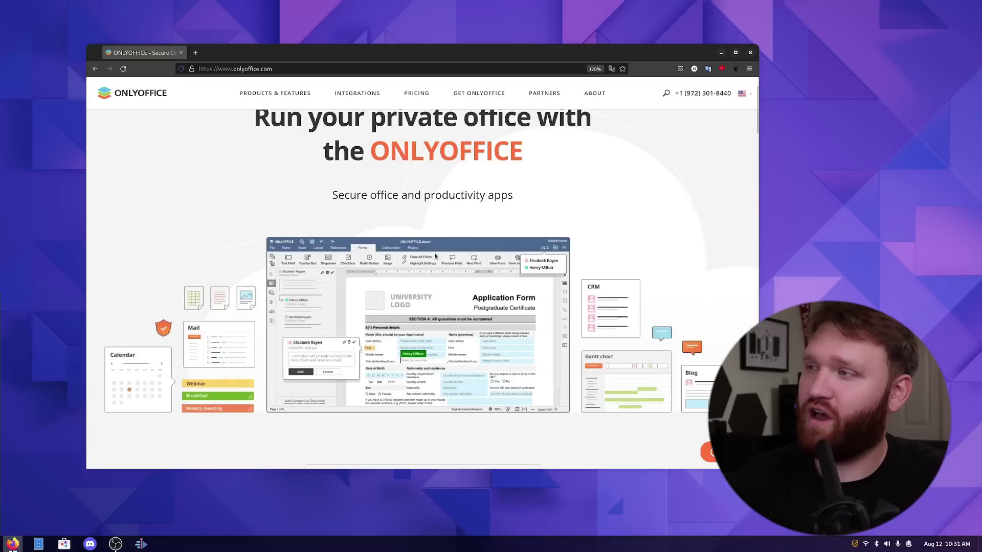
# Open the ONLYOFFICE Workspace product page from the Products & Features menu.
pyautogui.moveTo(293, 121)
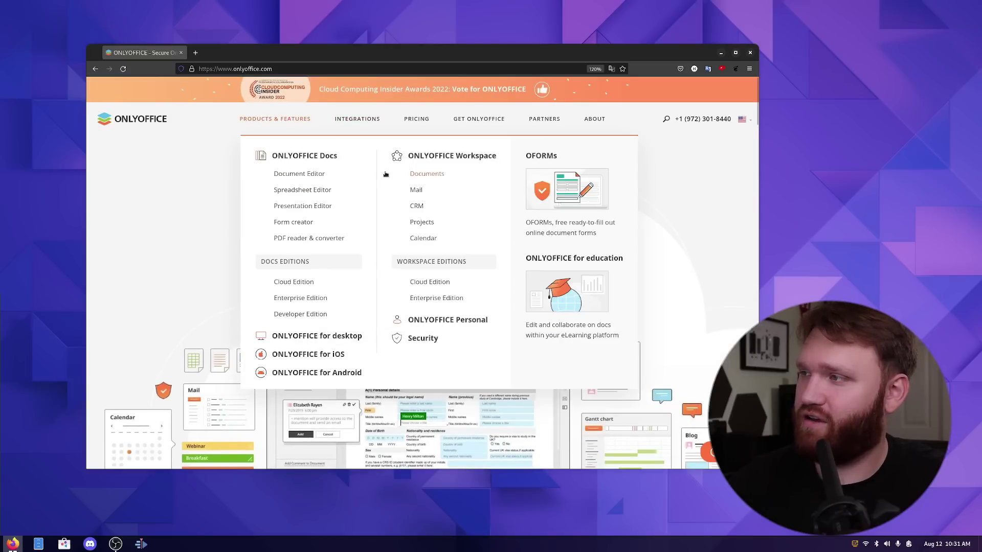
pyautogui.click(441, 158)
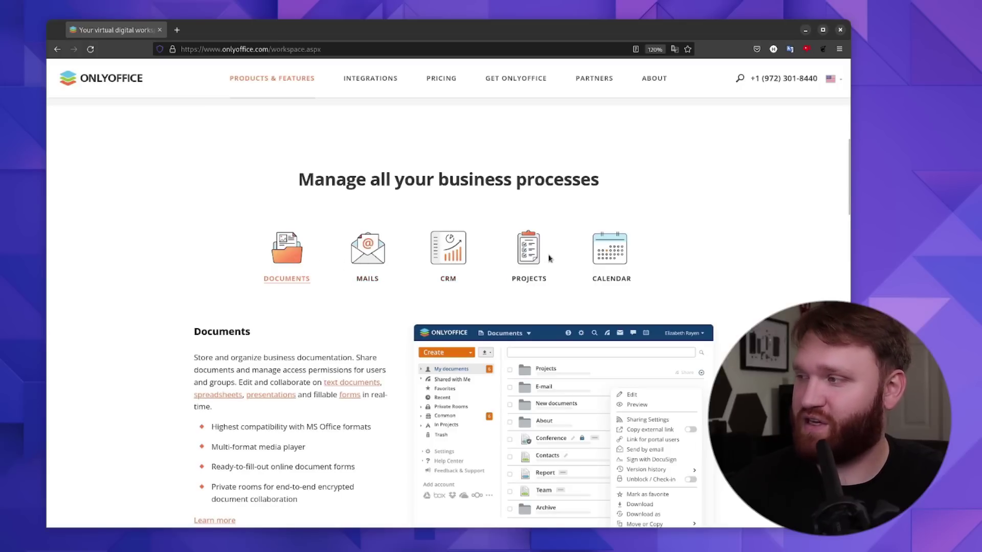
# Scroll to 'Getting started is easy' and start the Self-Hosted Workspace download.
pyautogui.scroll(-5, 602, 276)
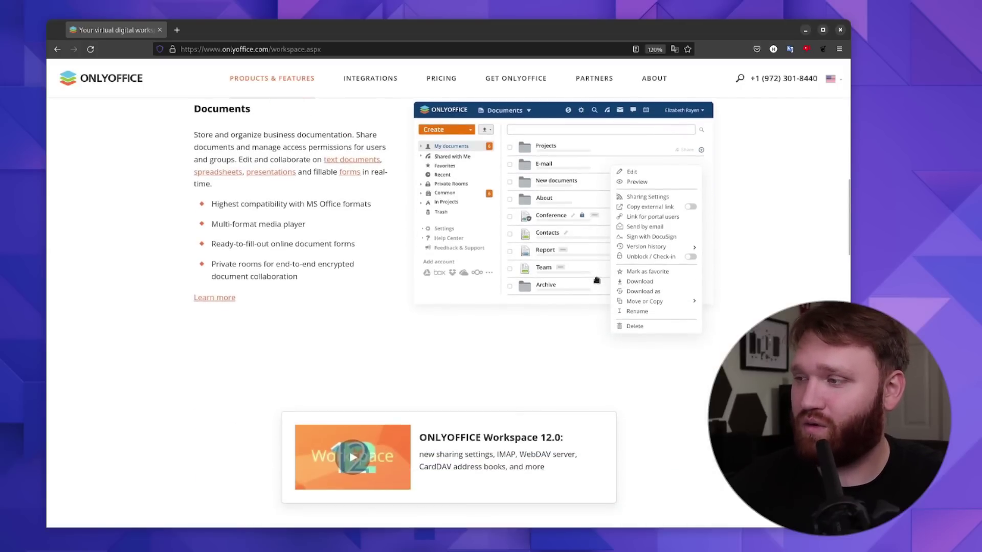
pyautogui.scroll(-10, 595, 278)
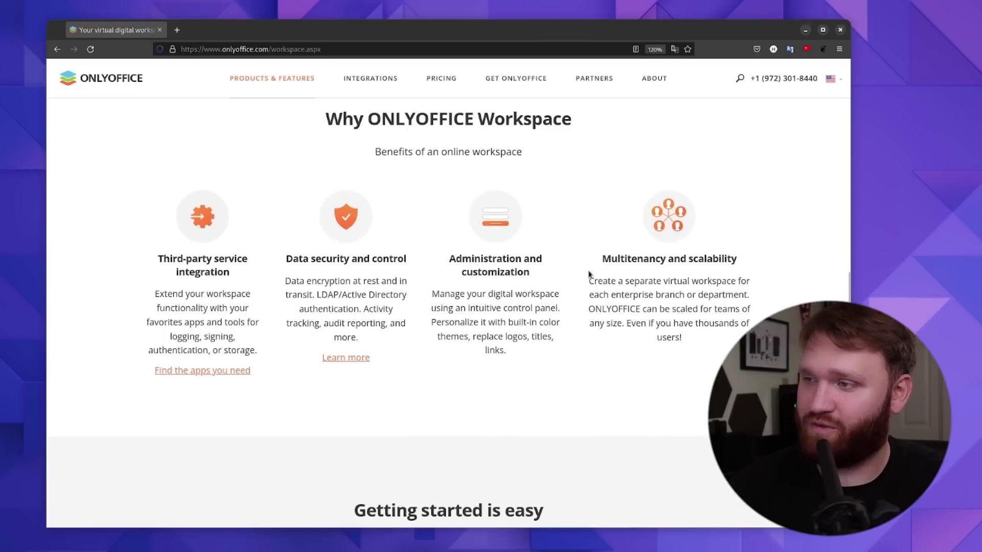
pyautogui.scroll(-8, 589, 274)
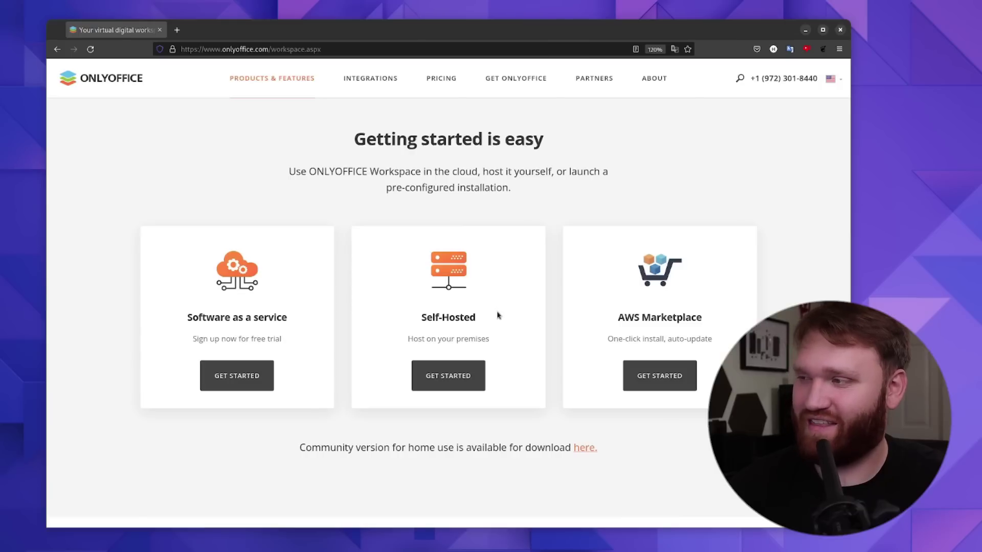
pyautogui.moveTo(477, 319); pyautogui.dragTo(425, 323)
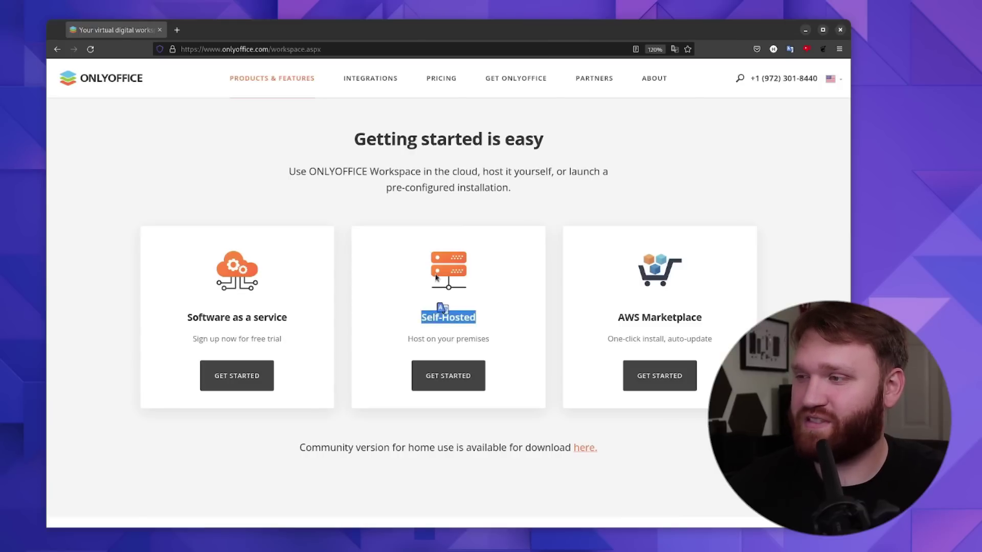
pyautogui.moveTo(295, 321); pyautogui.dragTo(250, 293)
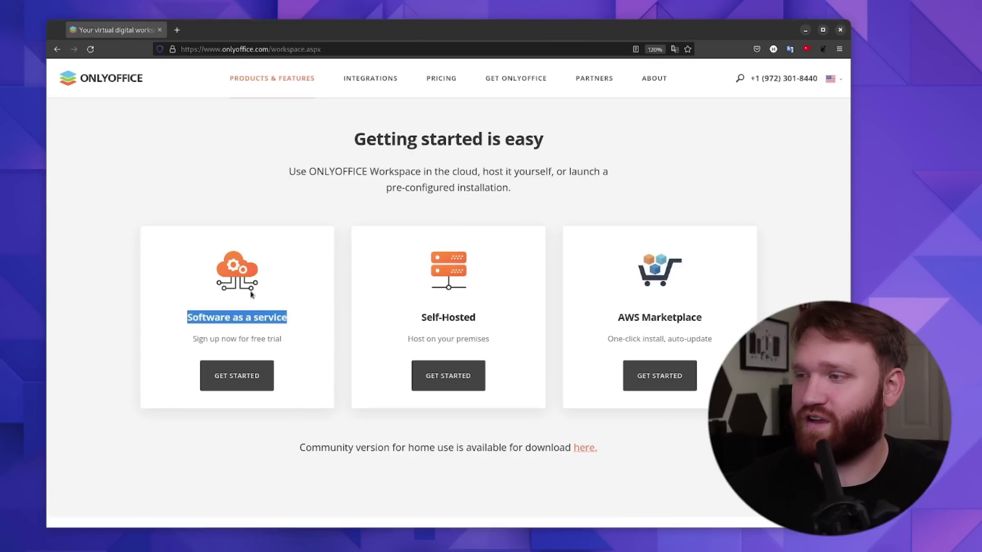
pyautogui.click(280, 307)
pyautogui.click(443, 375)
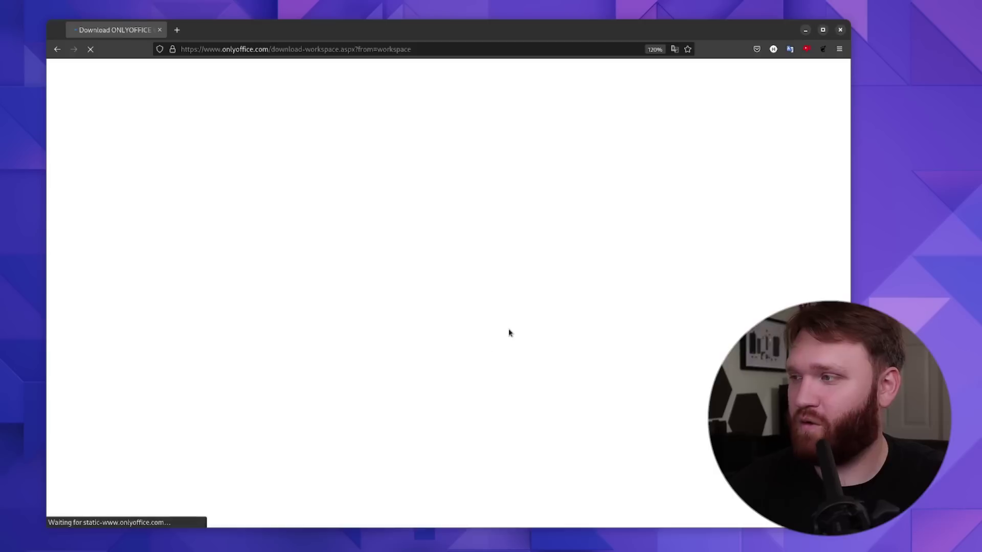
# Switch to the Community edition and browse its download cards.
pyautogui.scroll(-2, 529, 168)
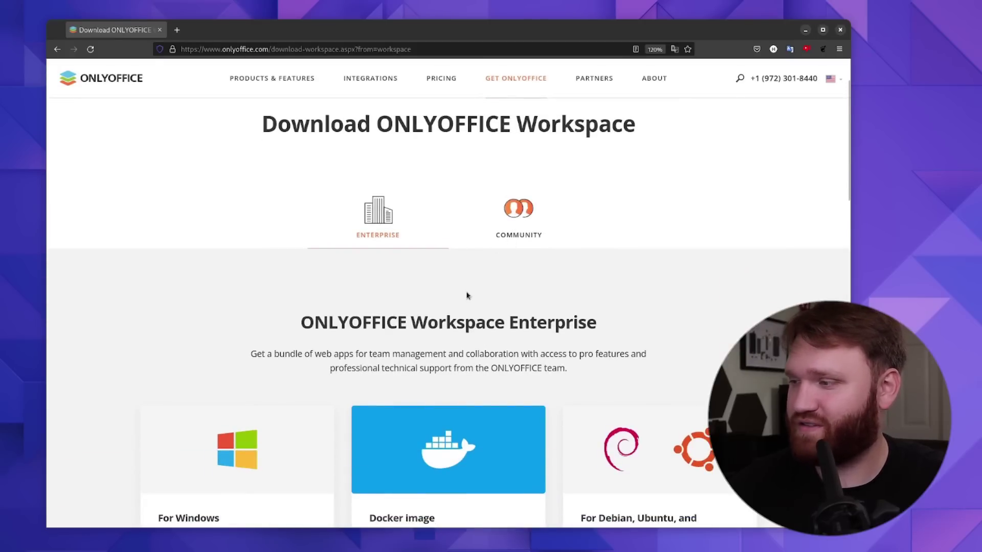
pyautogui.scroll(-2, 429, 352)
pyautogui.scroll(2, 434, 347)
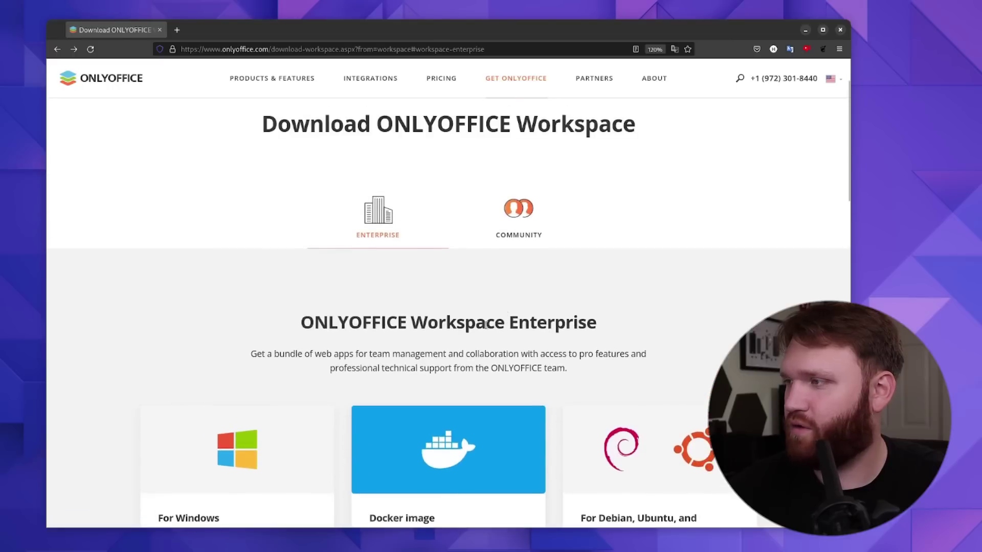
pyautogui.click(520, 220)
pyautogui.scroll(-8, 501, 307)
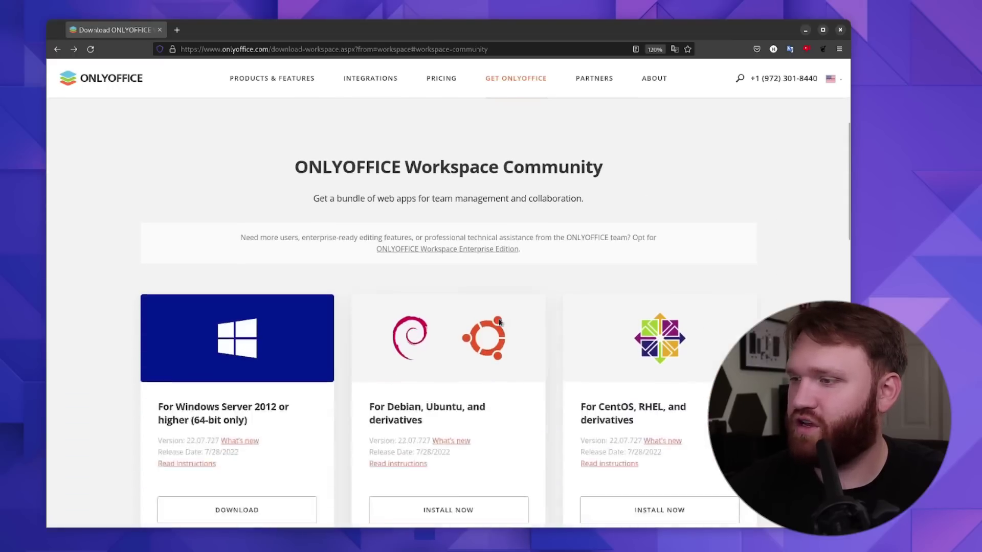
pyautogui.scroll(-8, 500, 313)
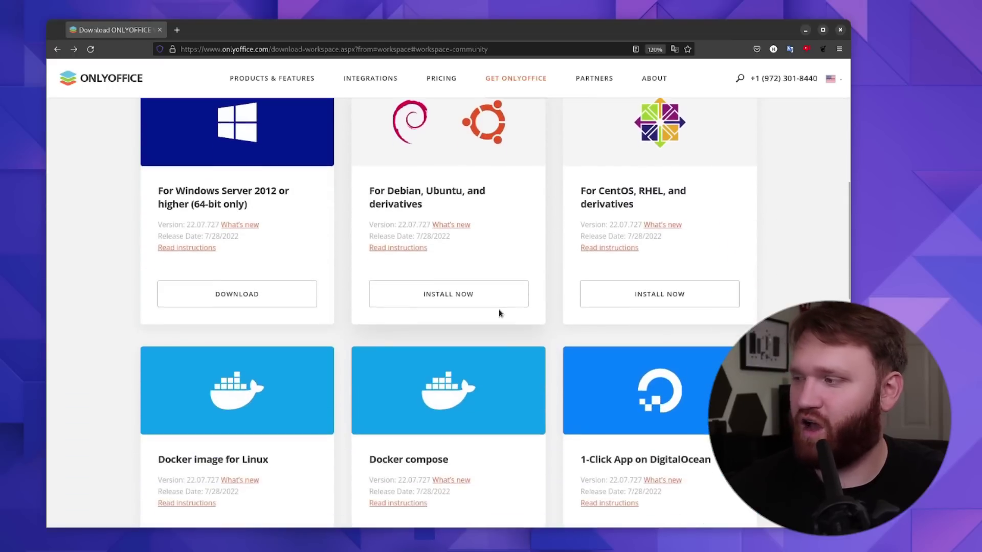
pyautogui.scroll(4, 499, 313)
pyautogui.scroll(4, 499, 313)
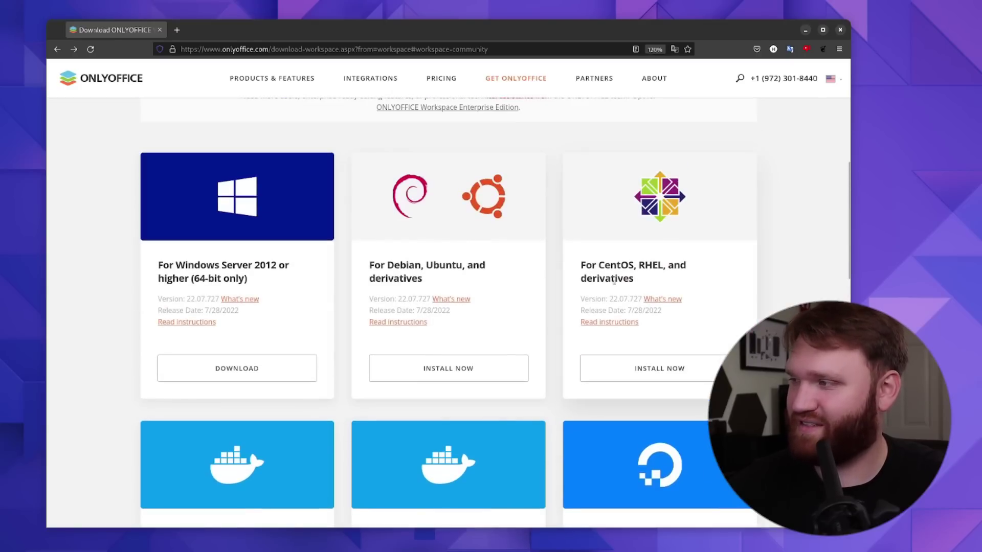
# Scroll further through the download options and highlight the Enterprise edition note.
pyautogui.scroll(-6, 242, 225)
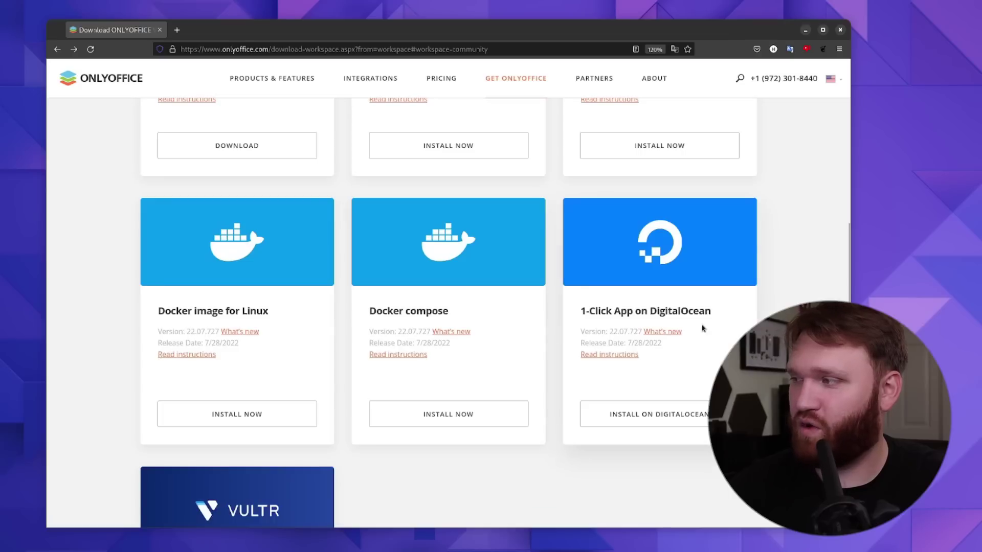
pyautogui.scroll(-4, 506, 338)
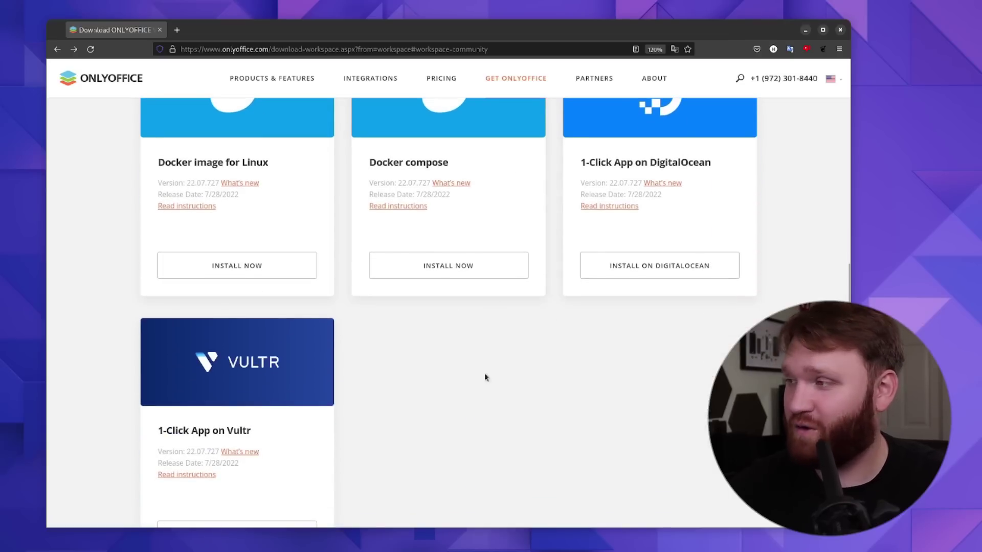
pyautogui.scroll(-2, 499, 426)
pyautogui.scroll(20, 622, 404)
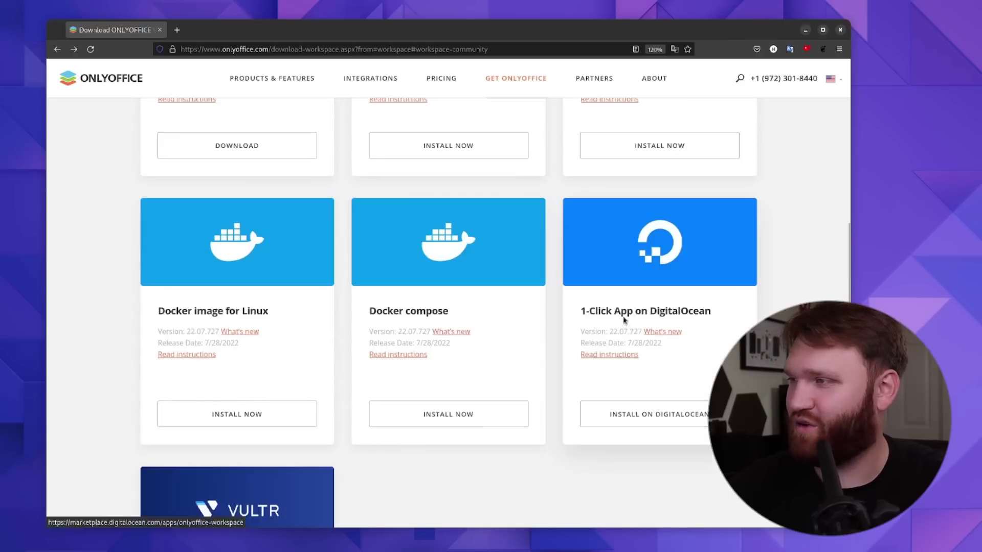
pyautogui.scroll(-2, 409, 347)
pyautogui.scroll(-2, 418, 347)
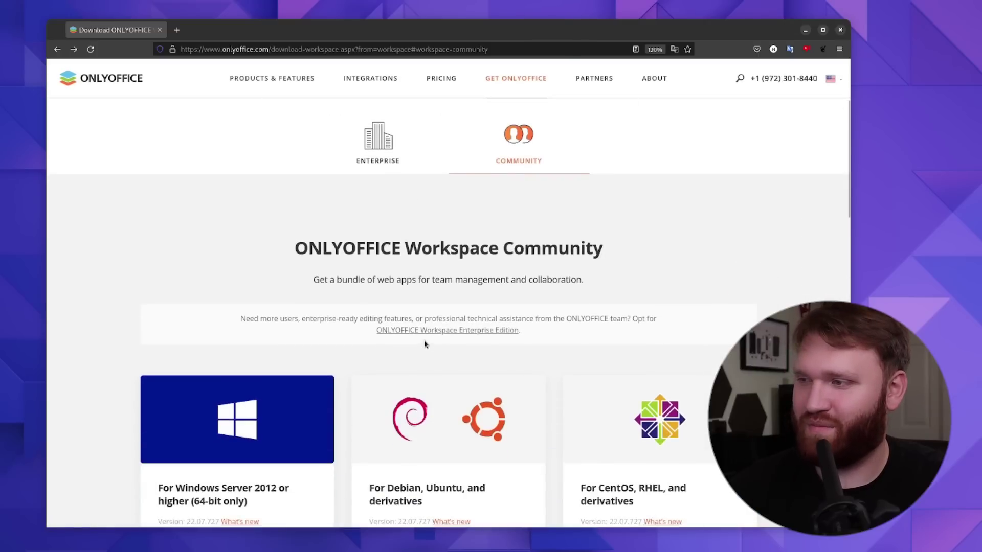
pyautogui.moveTo(242, 317); pyautogui.dragTo(588, 329)
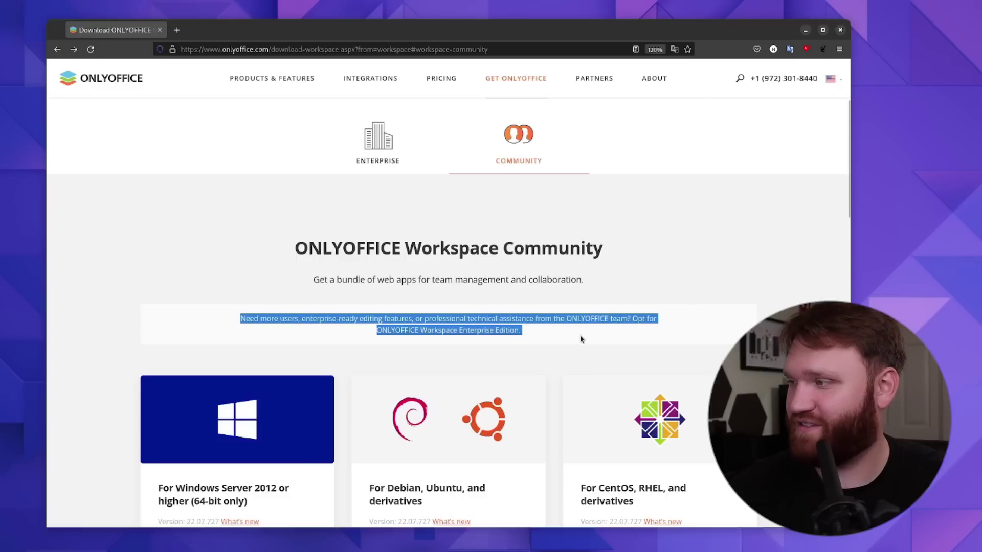
pyautogui.click(581, 339)
# Review the Enterprise edition downloads, then return to the Workspace product page.
pyautogui.scroll(3, 581, 334)
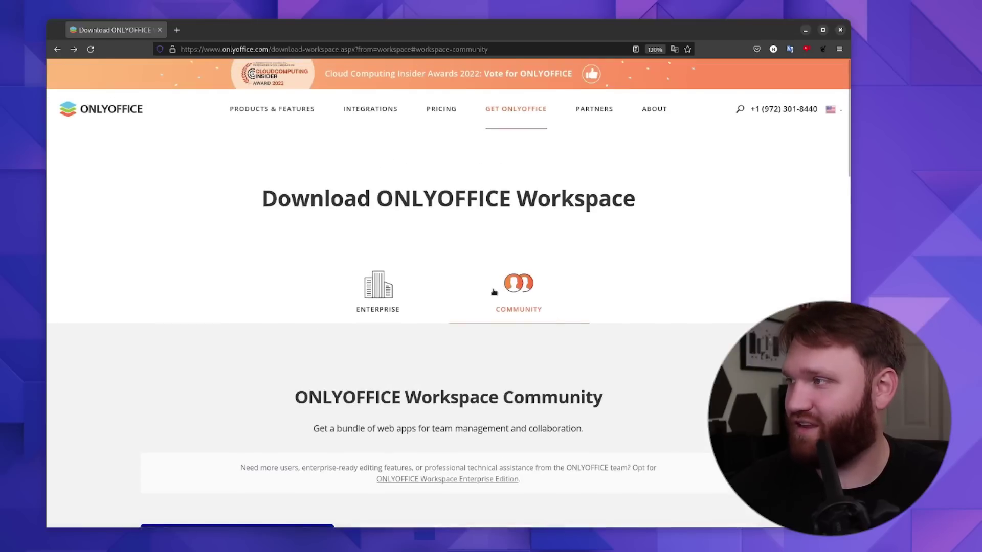
pyautogui.click(358, 312)
pyautogui.scroll(-8, 281, 393)
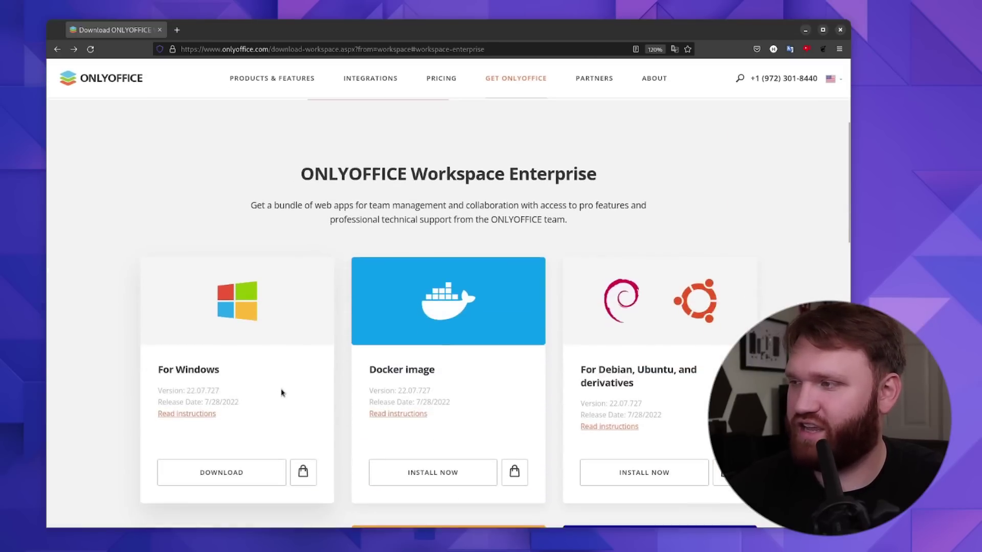
pyautogui.scroll(8, 290, 388)
pyautogui.hotkey('alt', 'Right')
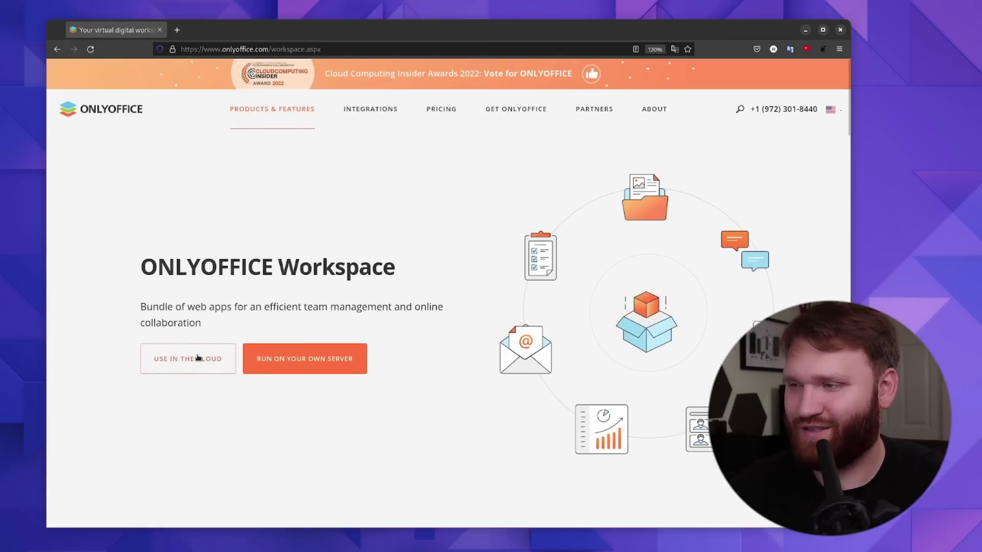
# Review the cloud signup form, including 'Free for 5 users', then enter the portal's Documents module.
pyautogui.click(214, 371)
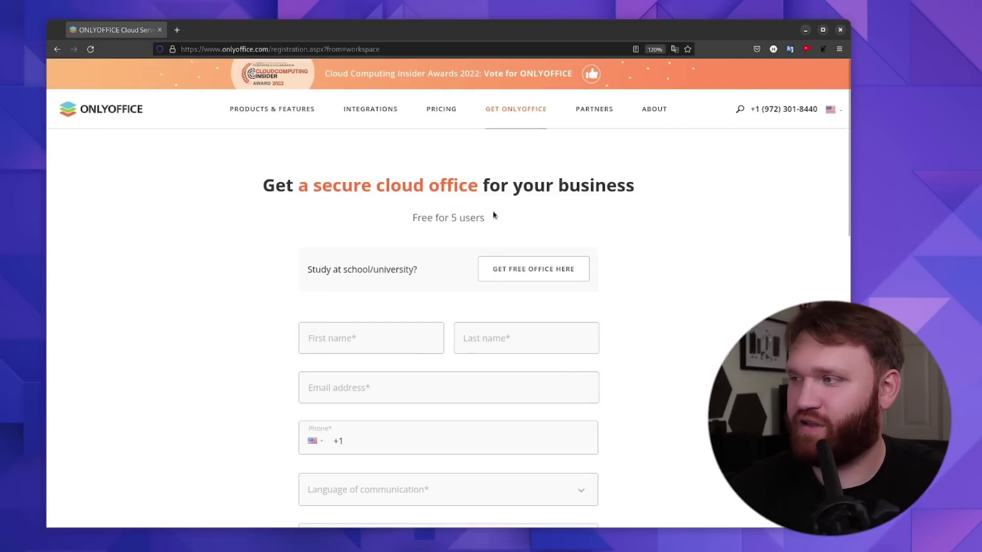
pyautogui.moveTo(502, 223); pyautogui.dragTo(418, 216)
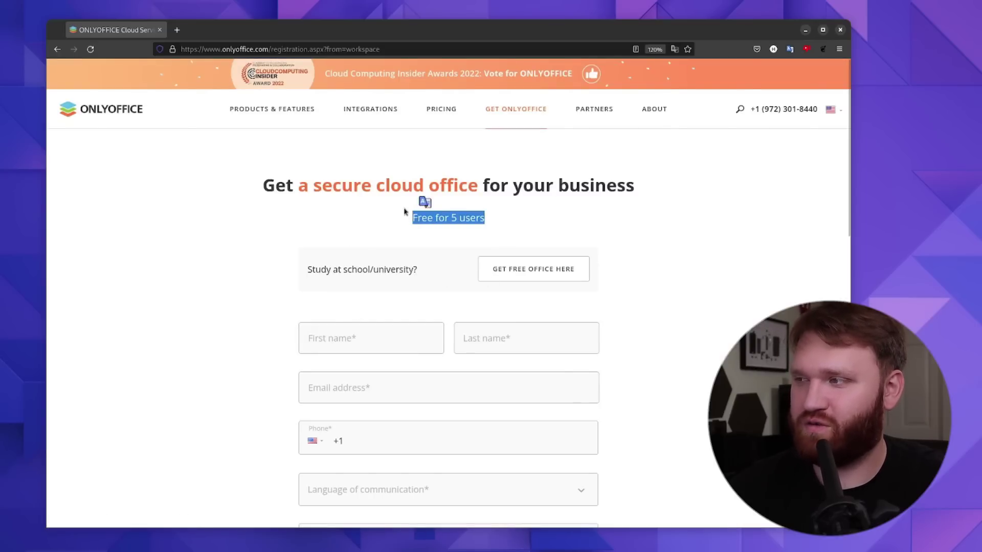
pyautogui.click(404, 212)
pyautogui.scroll(-5, 347, 241)
pyautogui.scroll(-3, 351, 212)
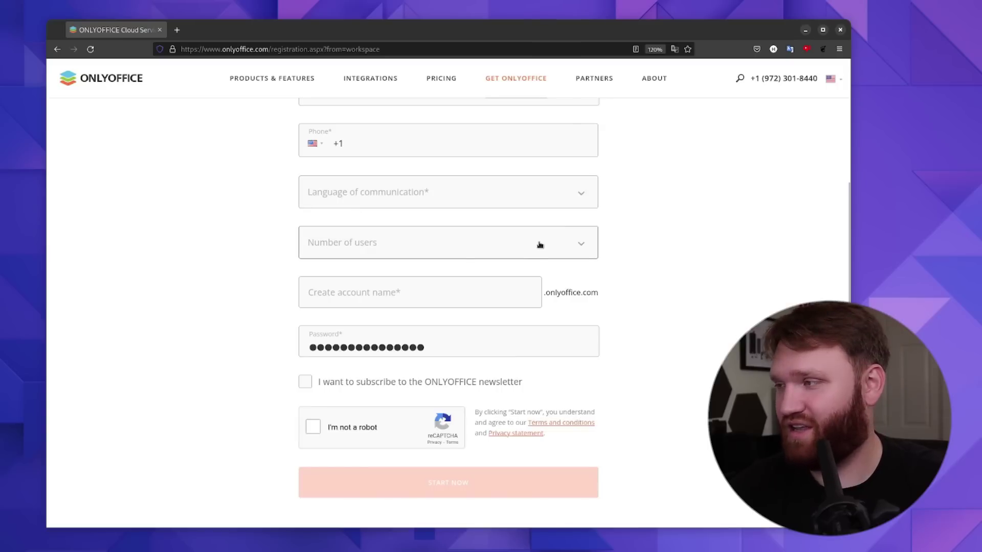
pyautogui.scroll(8, 633, 283)
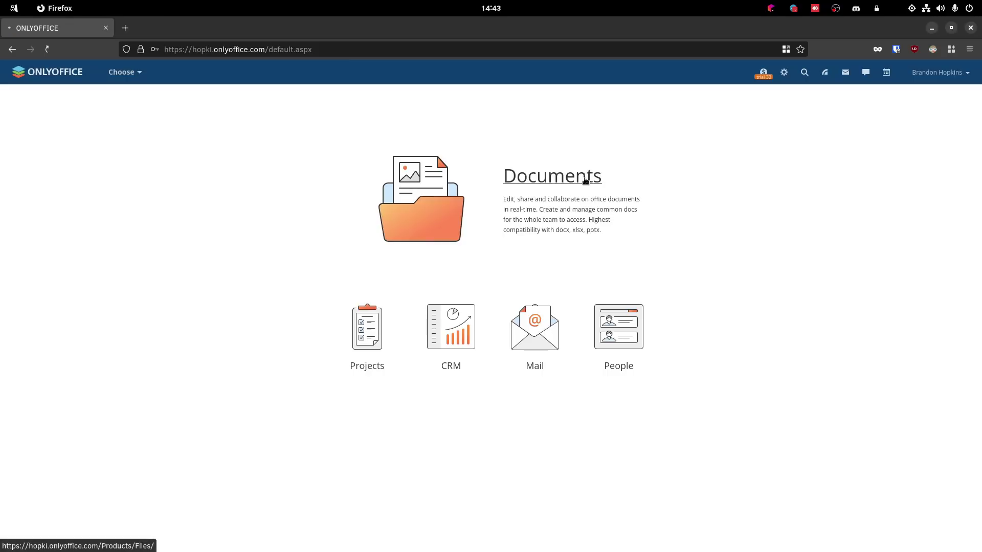
pyautogui.click(583, 178)
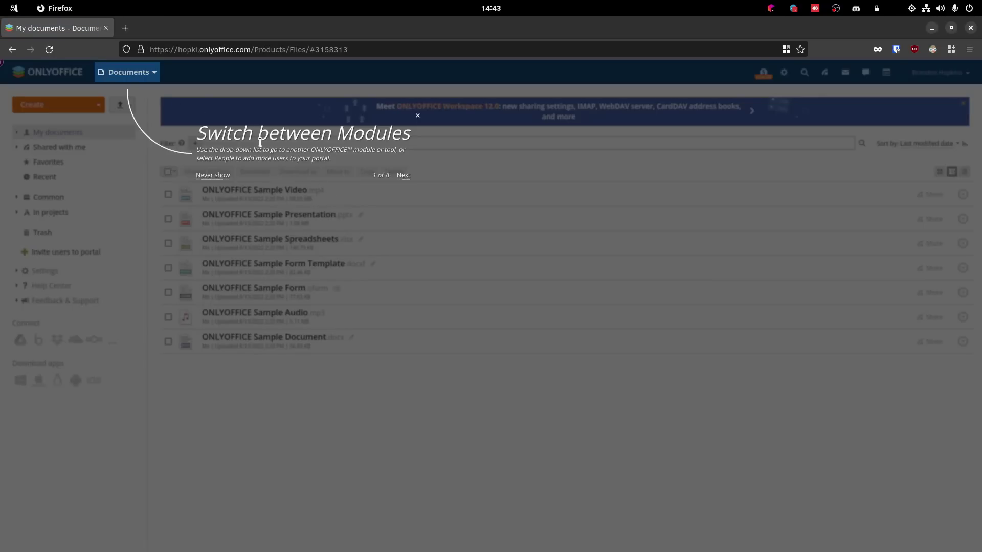
# Create a new document named 'This is a test document' in My documents.
pyautogui.click(265, 203)
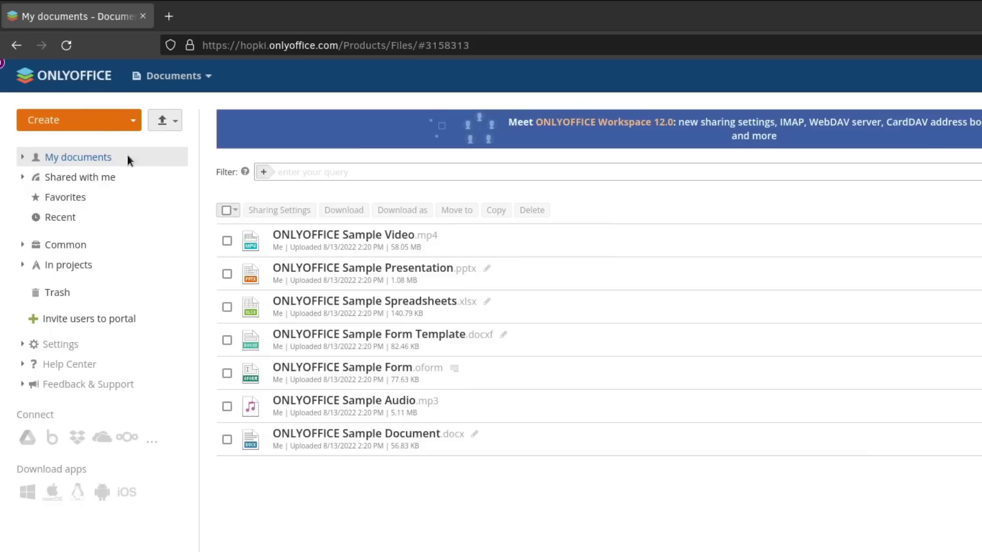
pyautogui.click(92, 123)
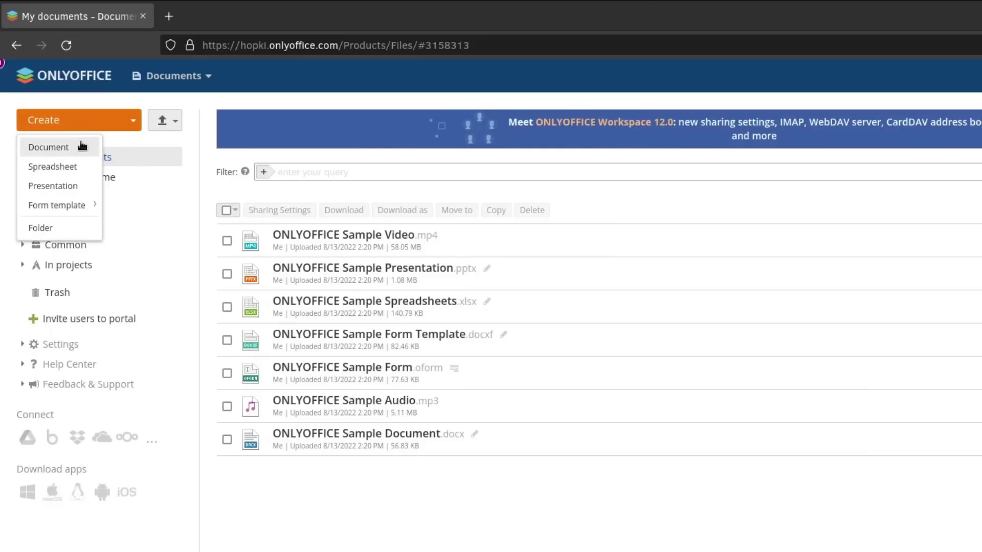
pyautogui.click(82, 147)
pyautogui.write('This is a test document')
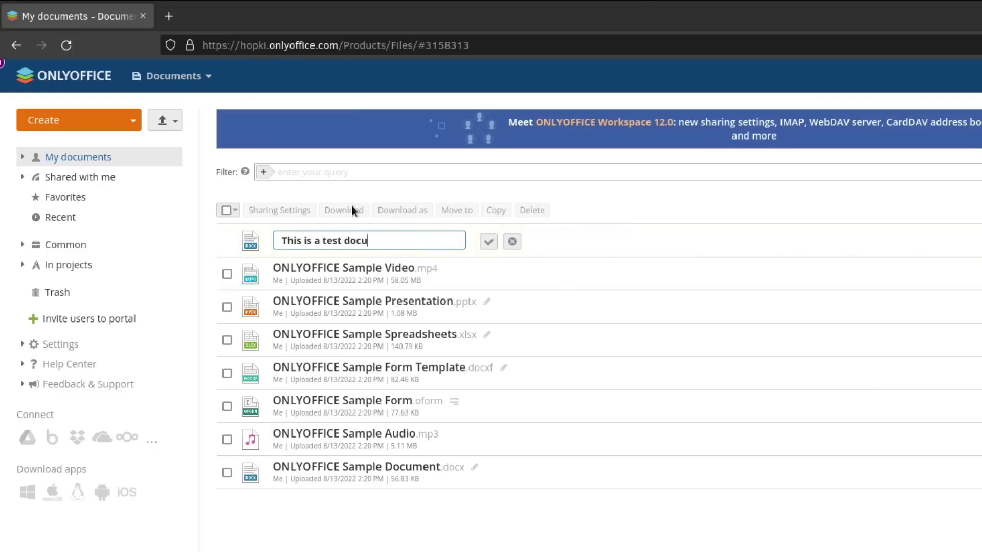
pyautogui.click(481, 242)
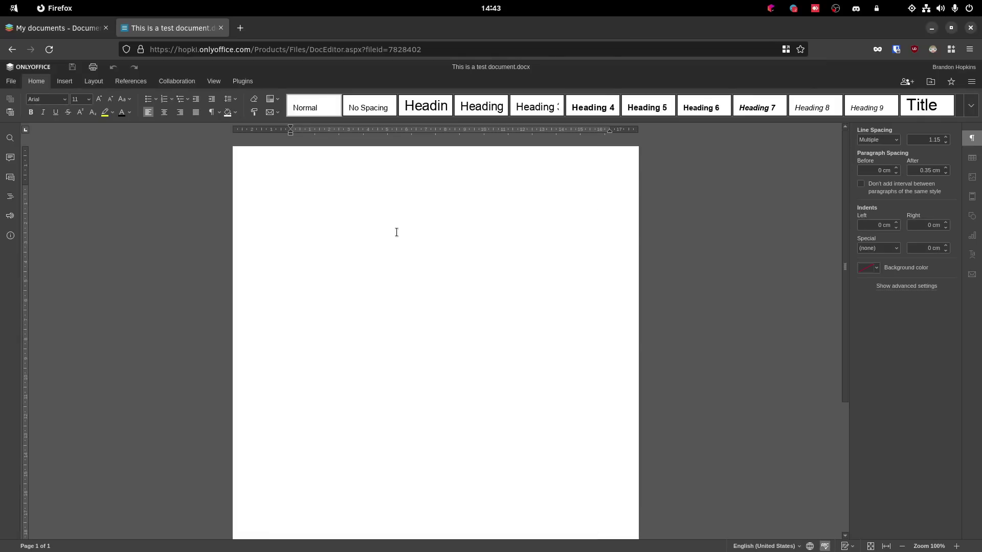
# Type 'This is for the next Techhut video.' and browse the Layout, References, Collaboration and View tabs.
pyautogui.write('Th')
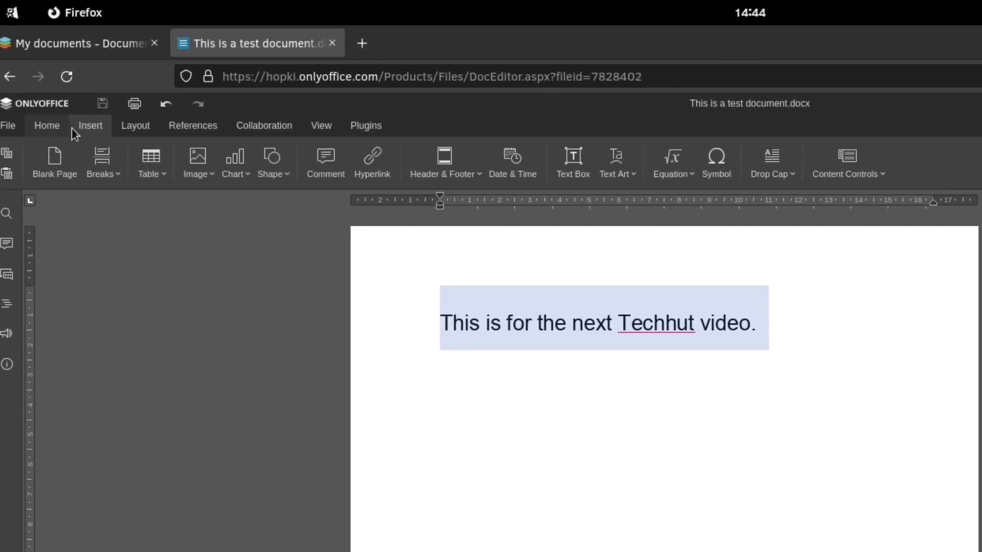
pyautogui.click(135, 125)
pyautogui.click(190, 127)
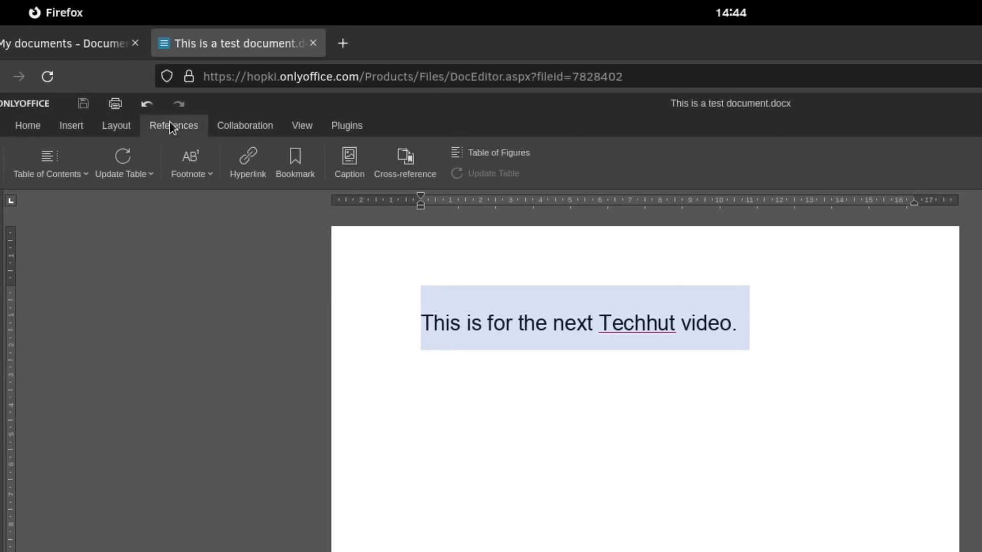
pyautogui.click(236, 126)
pyautogui.click(285, 127)
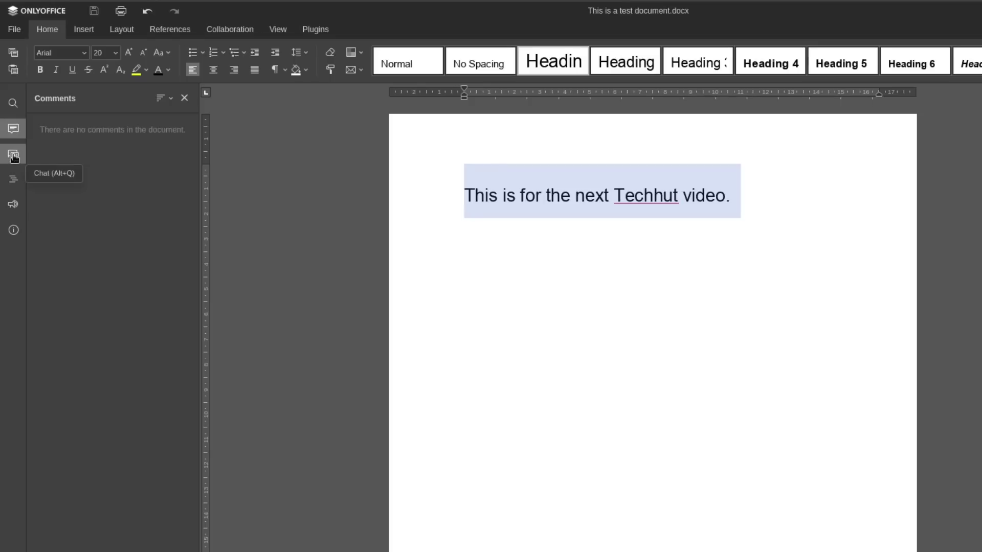
# Open the Chat, Navigation and Comments panels, then open and close Find.
pyautogui.click(14, 158)
pyautogui.click(14, 180)
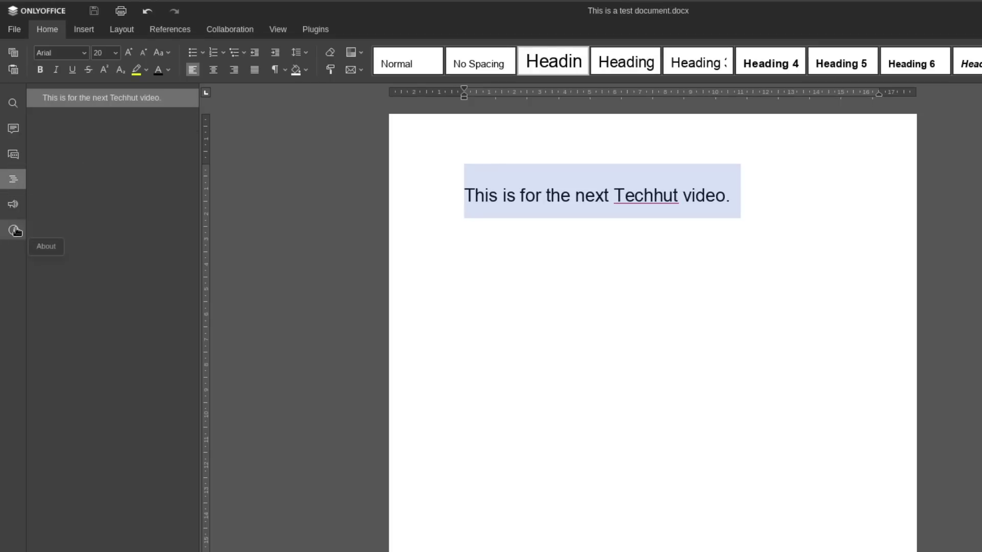
pyautogui.click(23, 132)
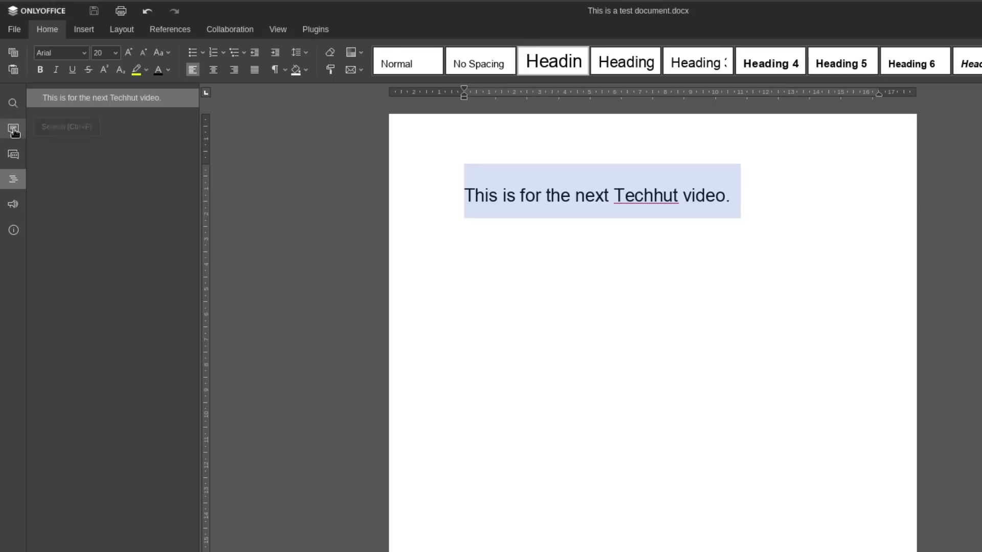
pyautogui.hotkey('ctrl', 'f')
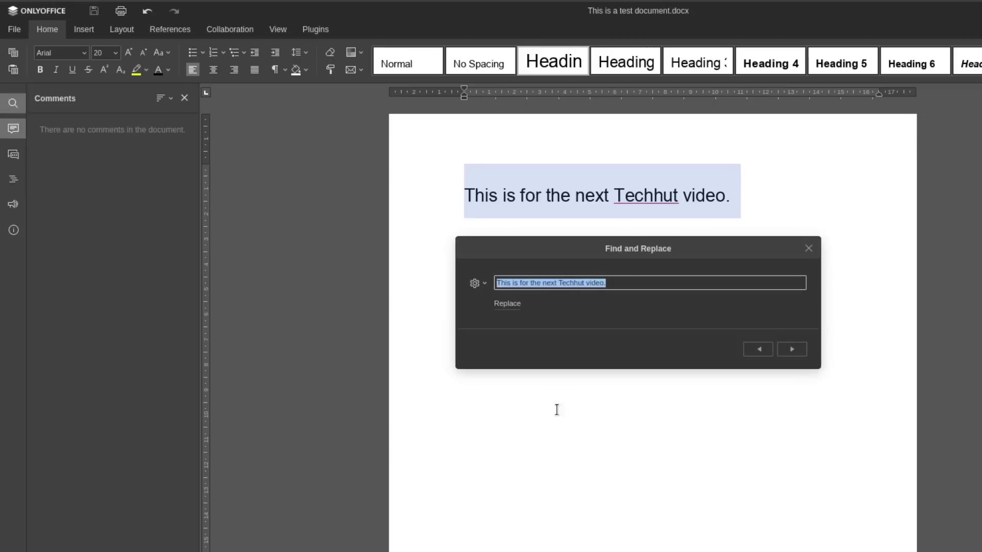
pyautogui.click(807, 249)
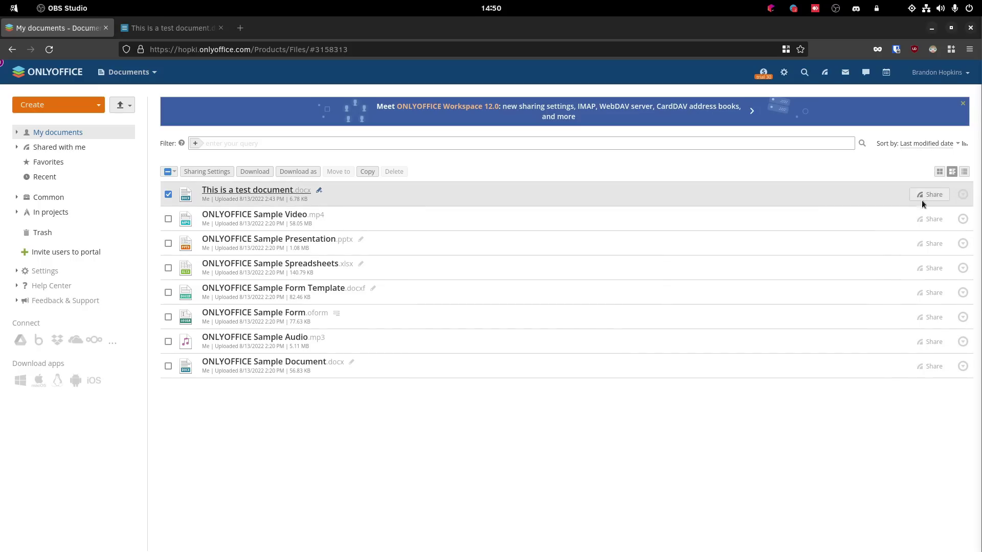
pyautogui.click(920, 197)
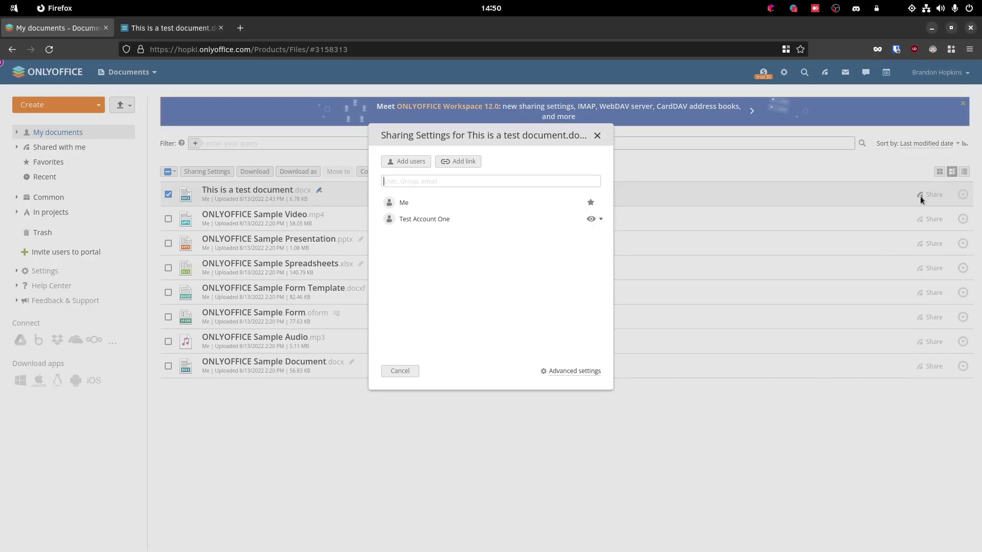
pyautogui.click(389, 219)
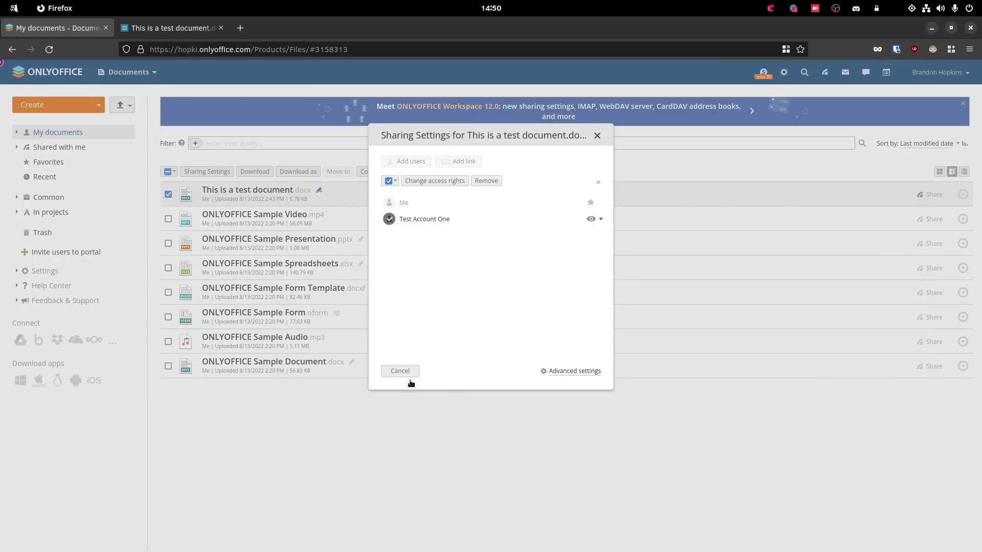
pyautogui.click(399, 372)
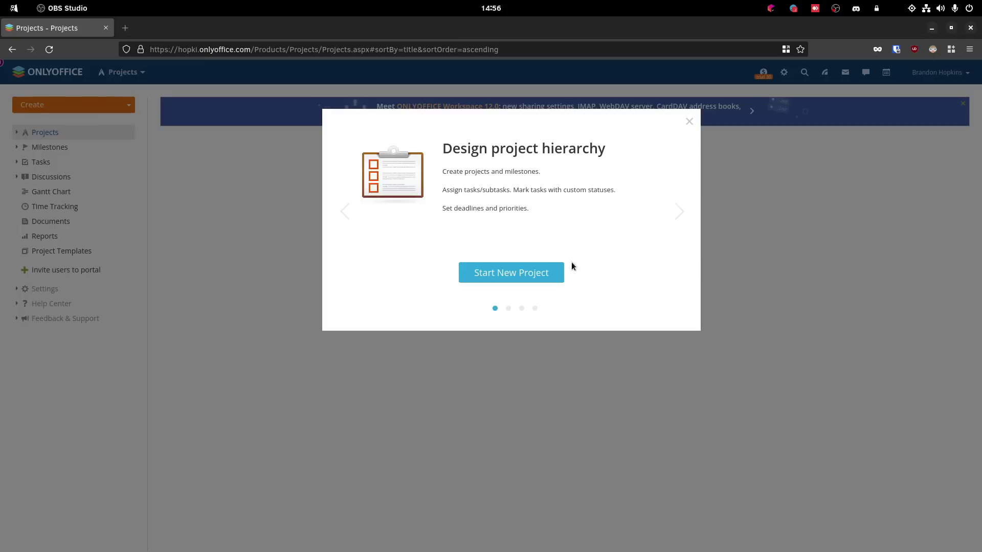
# Create the project 'This is a test project' with me as Project Manager and begin its first task.
pyautogui.click(556, 272)
pyautogui.click(536, 280)
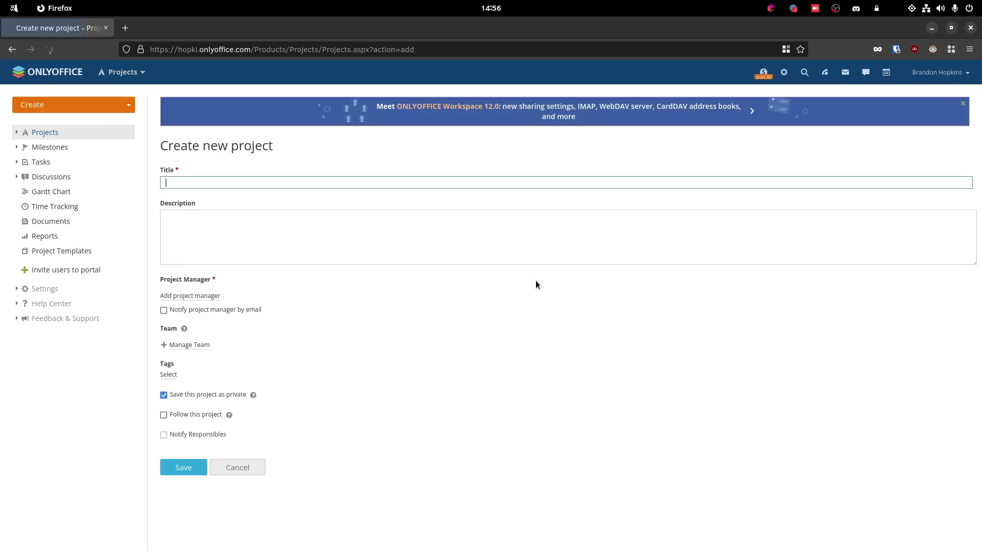
pyautogui.write('project is a')
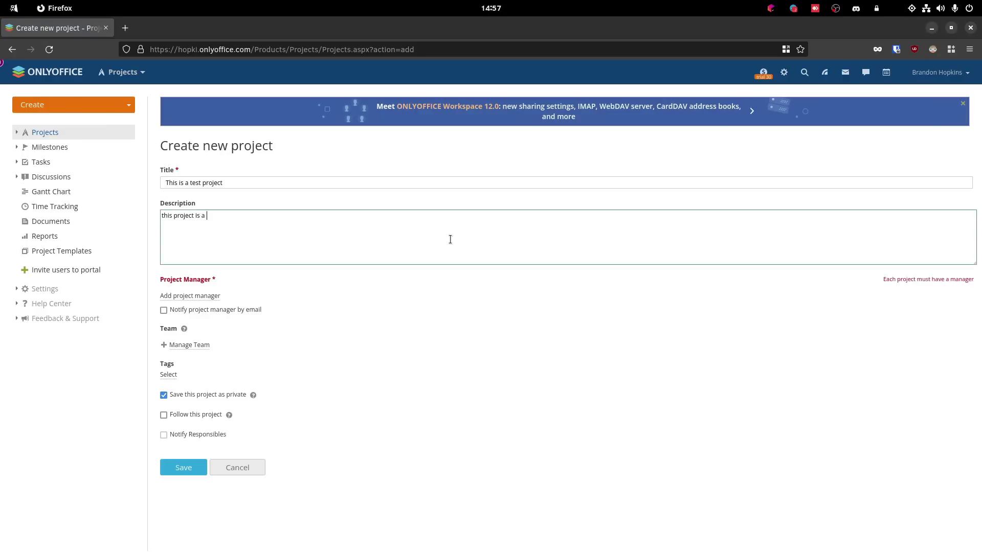
pyautogui.write('eo.')
pyautogui.click(190, 295)
pyautogui.click(197, 338)
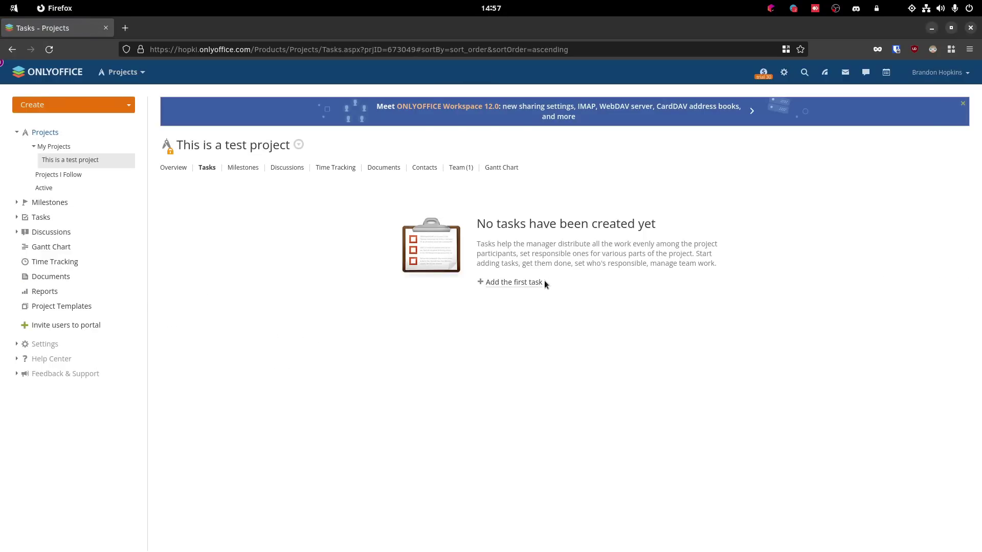
pyautogui.click(529, 282)
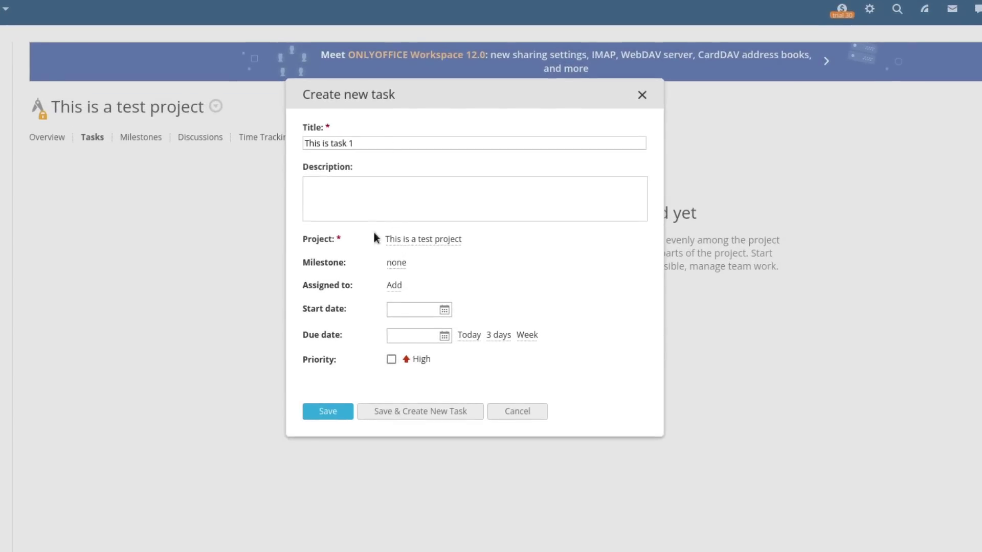
# Add subtask 'This is a subtask' and attach a new document 'This is a document for a task'.
pyautogui.write('Thgis')
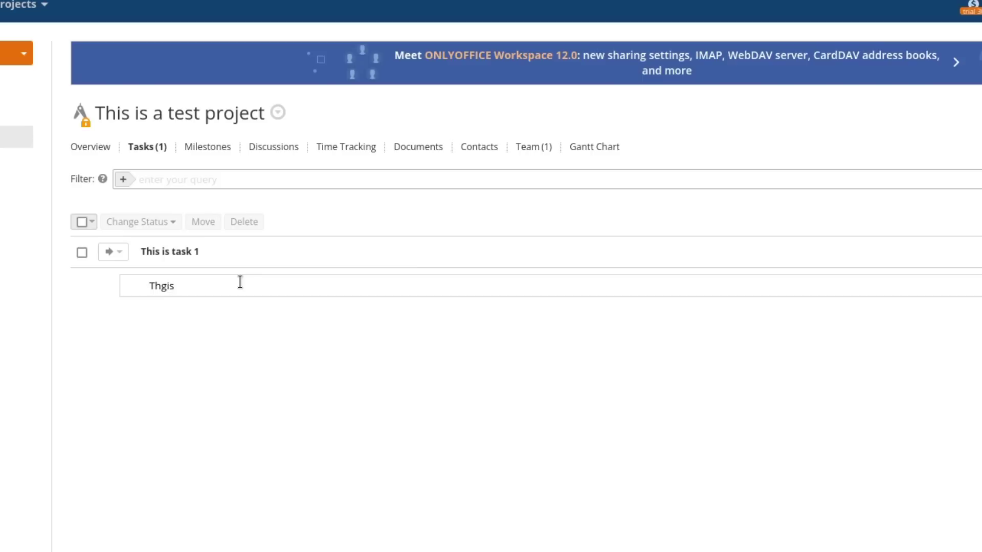
pyautogui.write(' is a subtask')
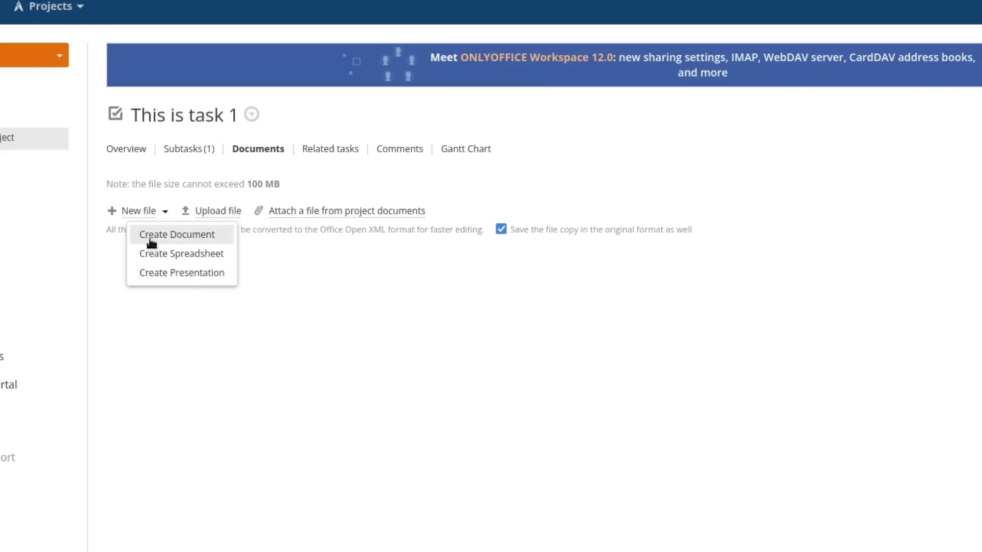
pyautogui.click(150, 238)
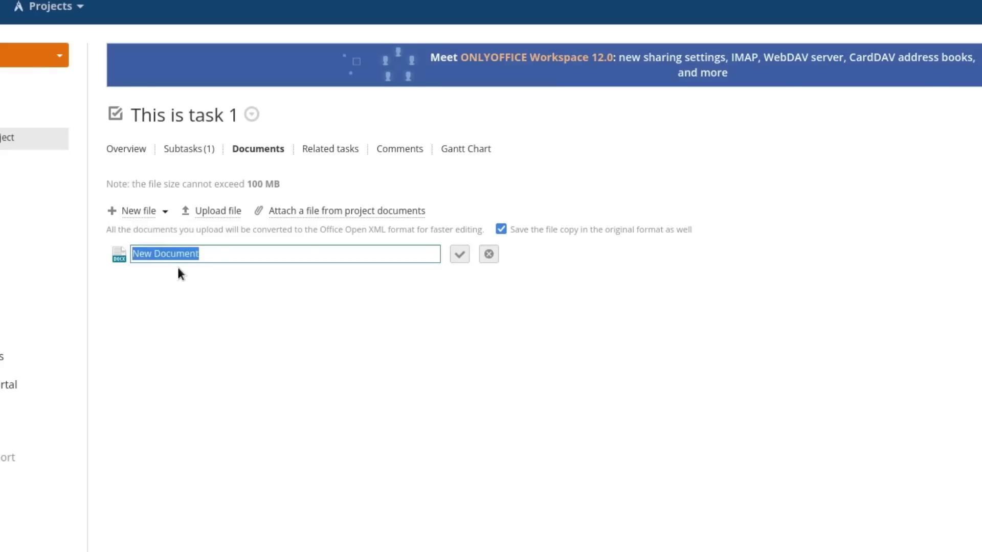
pyautogui.write('This is a document for a task')
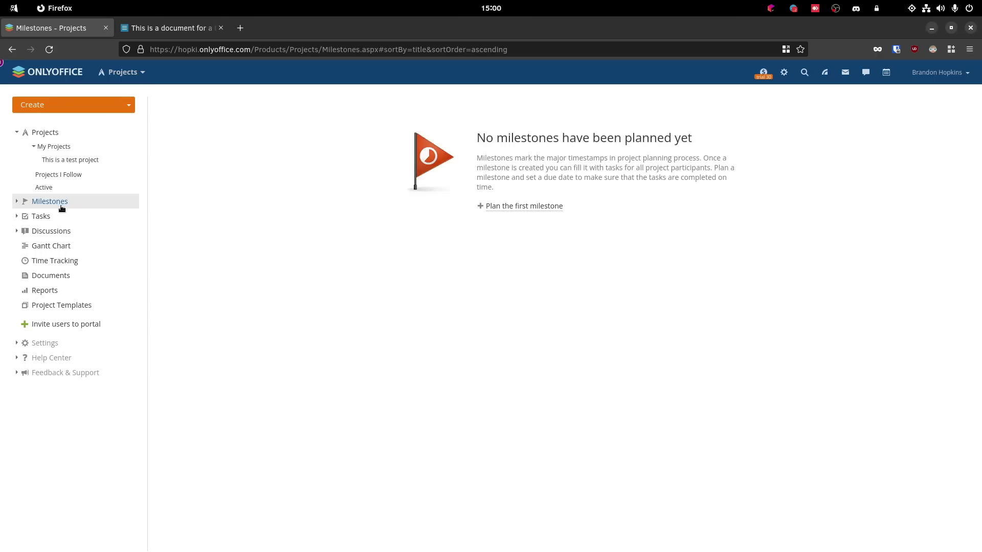
# Create Milestone 1 for 'This is a test project', due 08/20/2022.
pyautogui.click(503, 206)
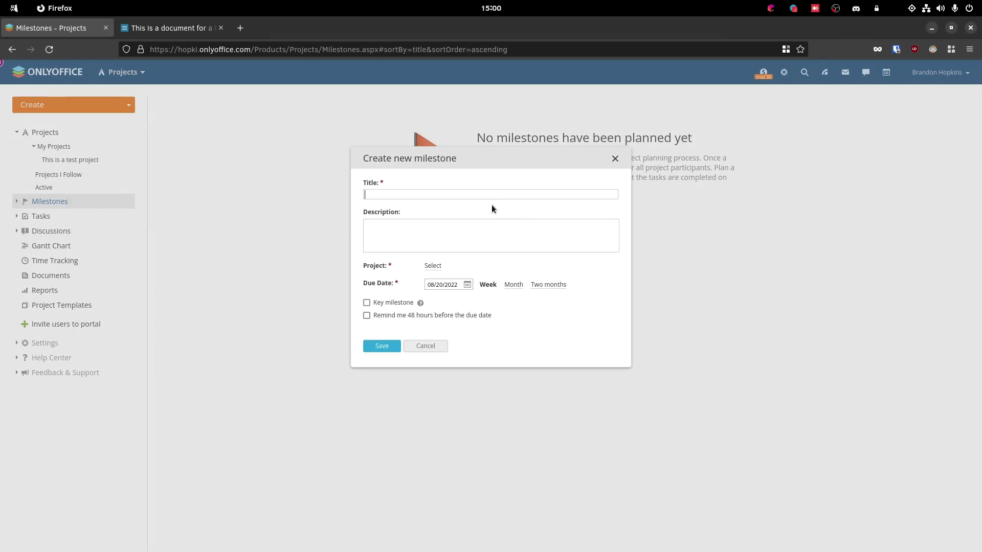
pyautogui.write('Milestone 1')
pyautogui.click(432, 271)
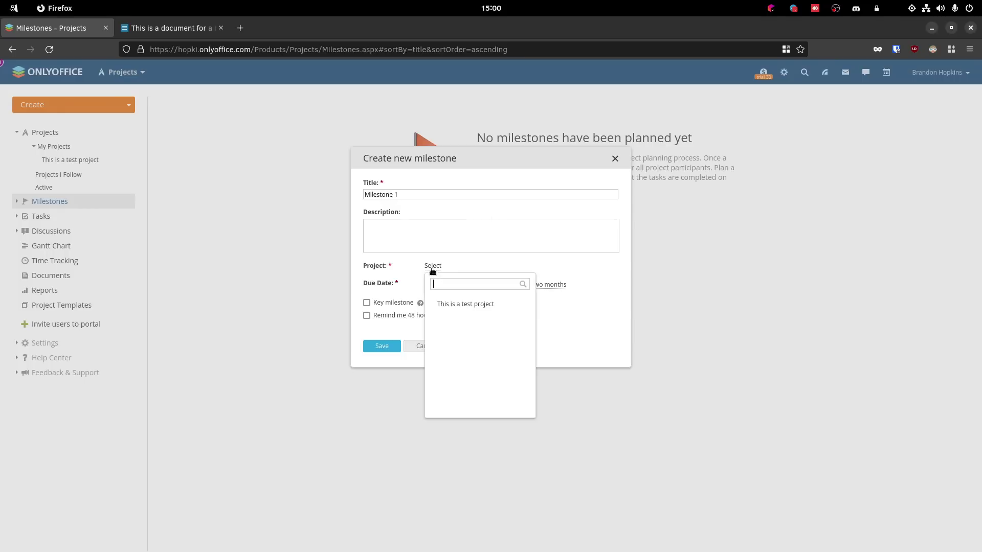
pyautogui.click(461, 311)
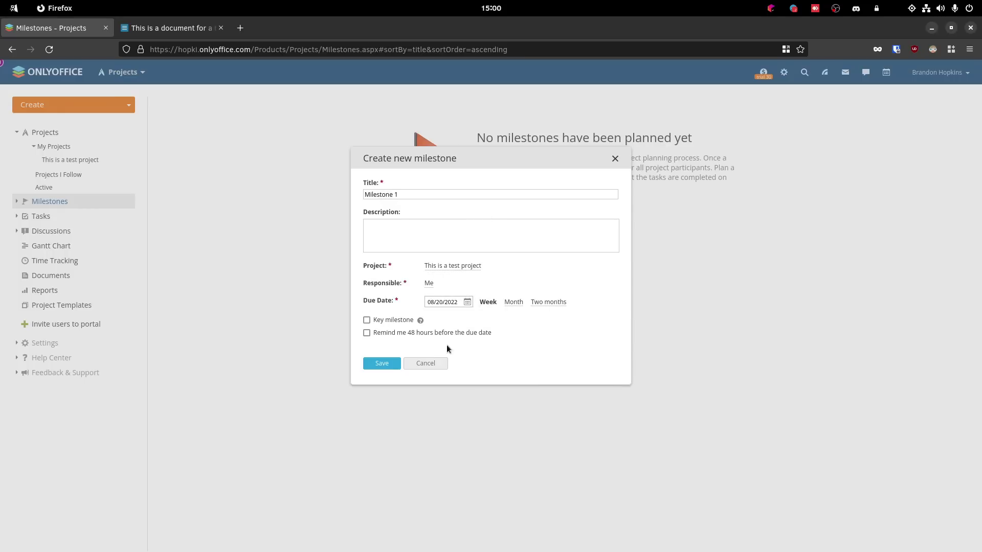
pyautogui.click(390, 366)
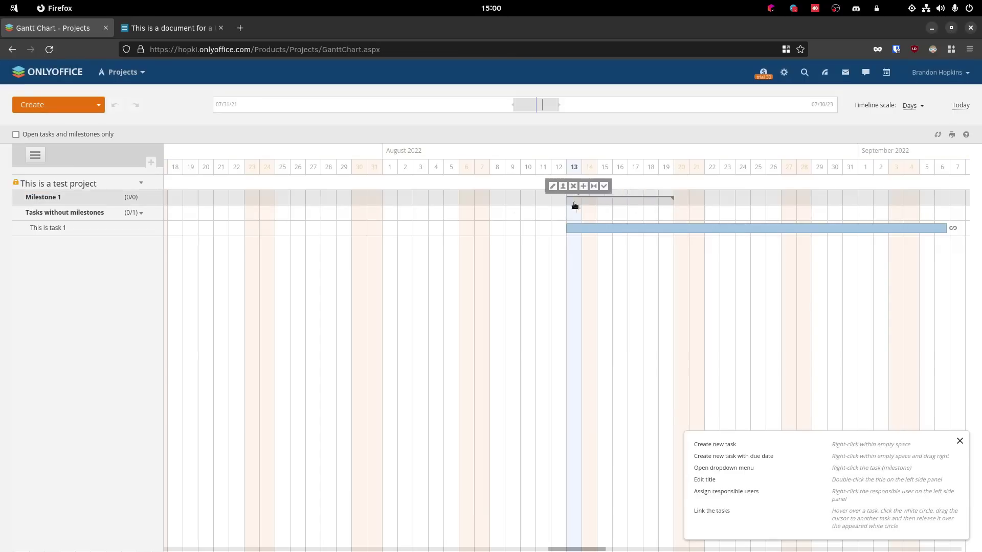
pyautogui.moveTo(716, 226)
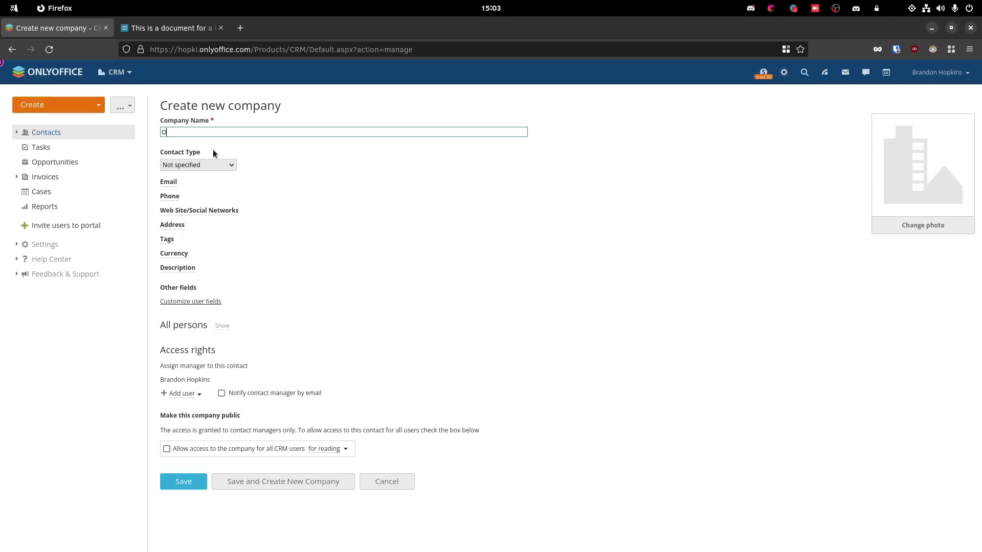
# Name the company OnlyOffice, set contact type to Partner, and add email, phone and website fields.
pyautogui.write('nlyOffice')
pyautogui.click(196, 166)
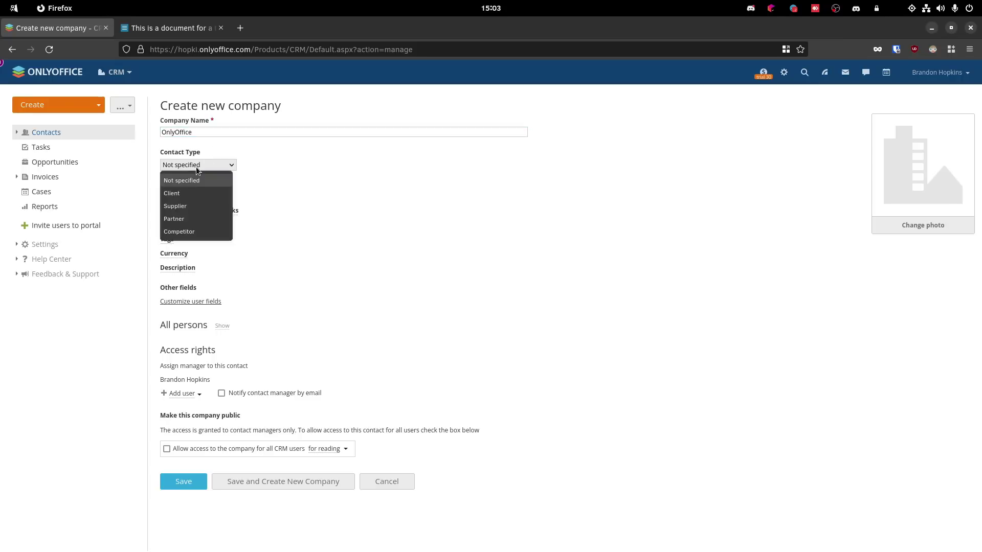
pyautogui.click(188, 217)
pyautogui.click(169, 183)
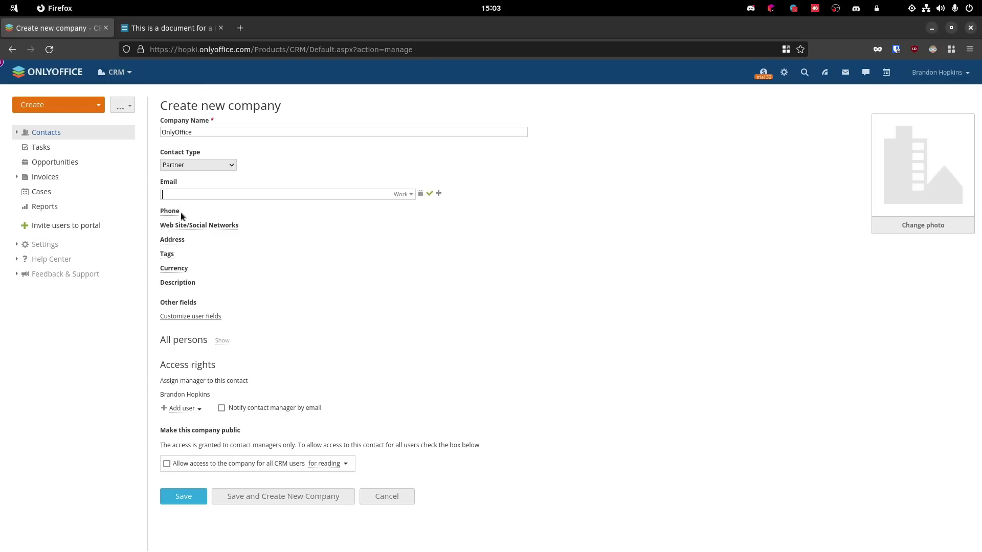
pyautogui.click(173, 211)
pyautogui.click(182, 241)
pyautogui.write('onl')
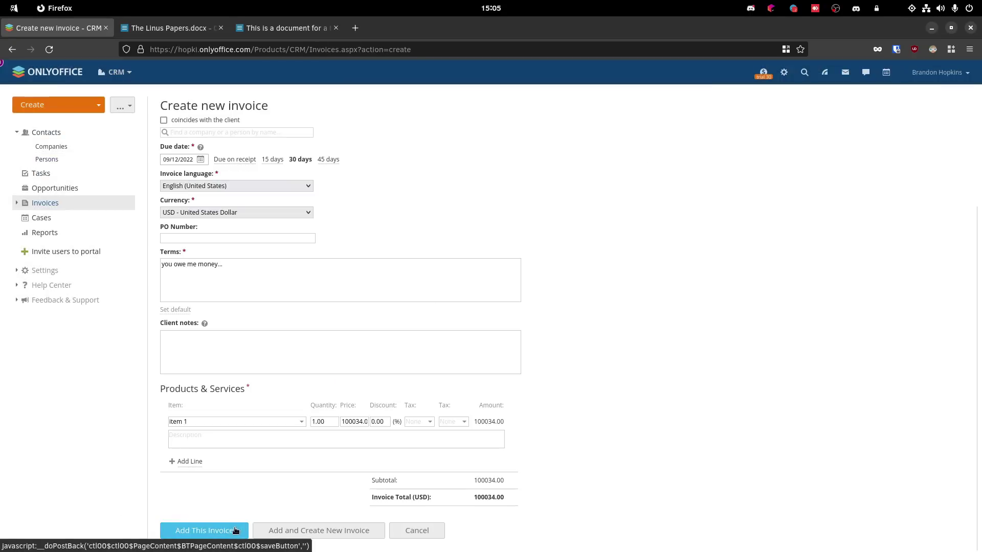
# Save the new invoice and search the contacts for 'Lin'.
pyautogui.click(235, 530)
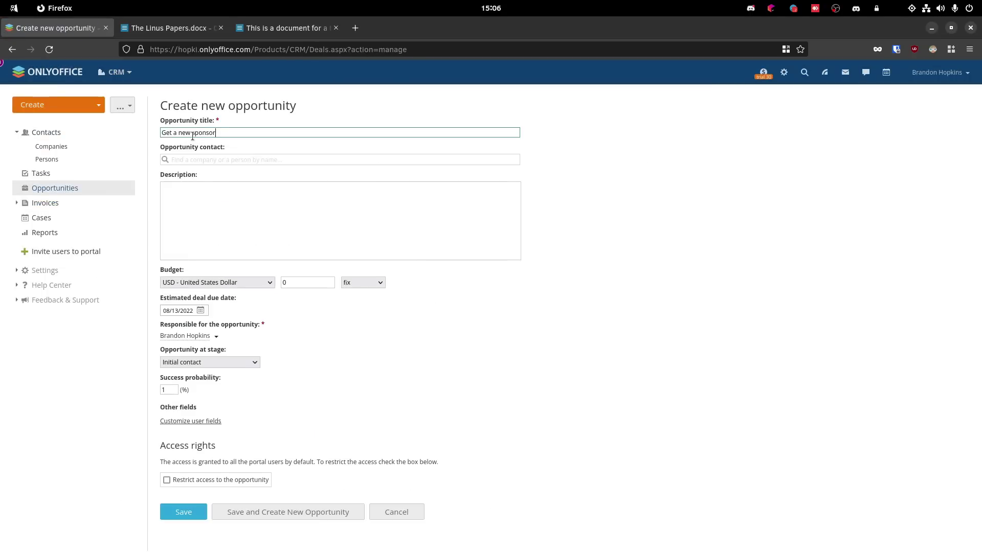
pyautogui.press('Tab')
pyautogui.write('Liu')
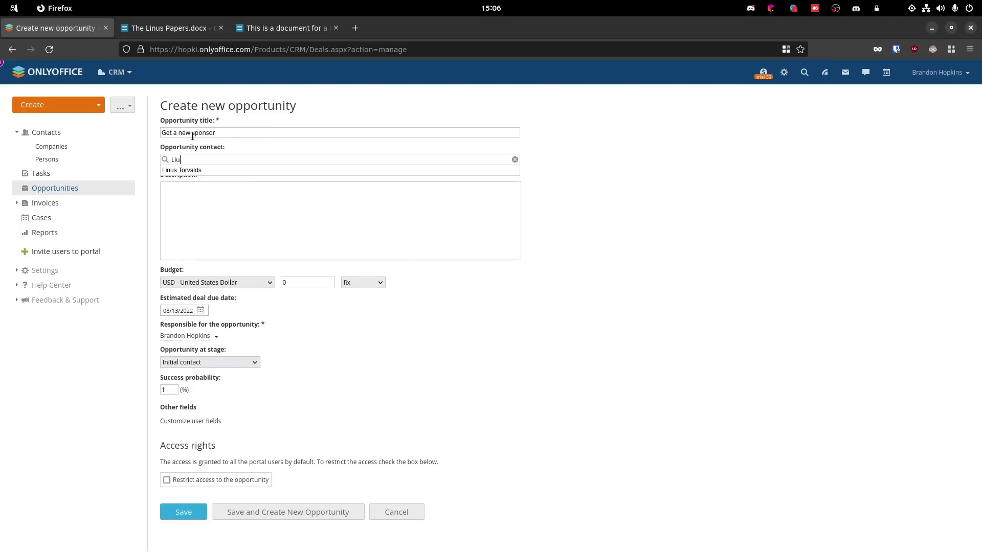
pyautogui.press('BackSpace')
pyautogui.write('nuxEpicComputersCompa')
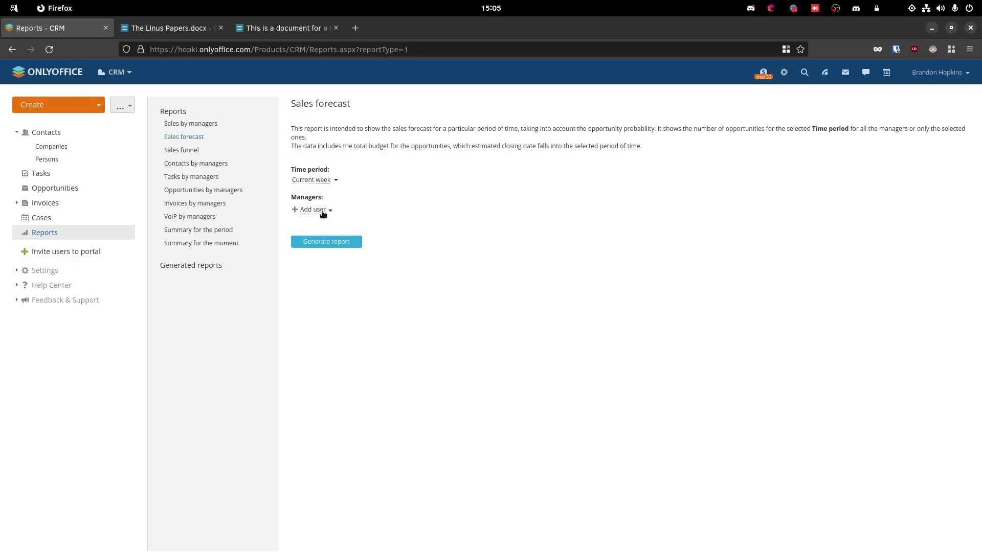
# Add the first and second portal users as Sales forecast report managers and save.
pyautogui.click(321, 210)
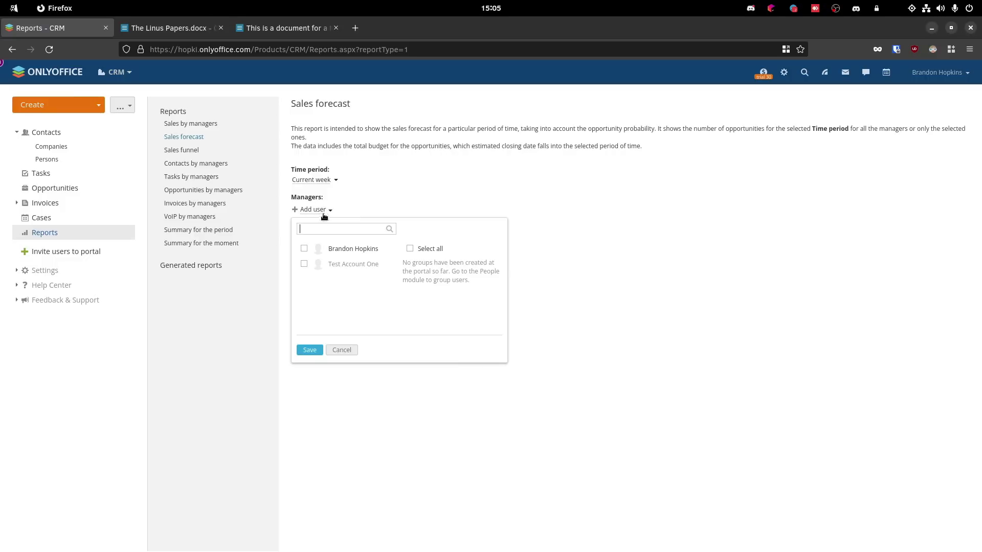
pyautogui.click(304, 248)
pyautogui.click(303, 263)
pyautogui.click(279, 330)
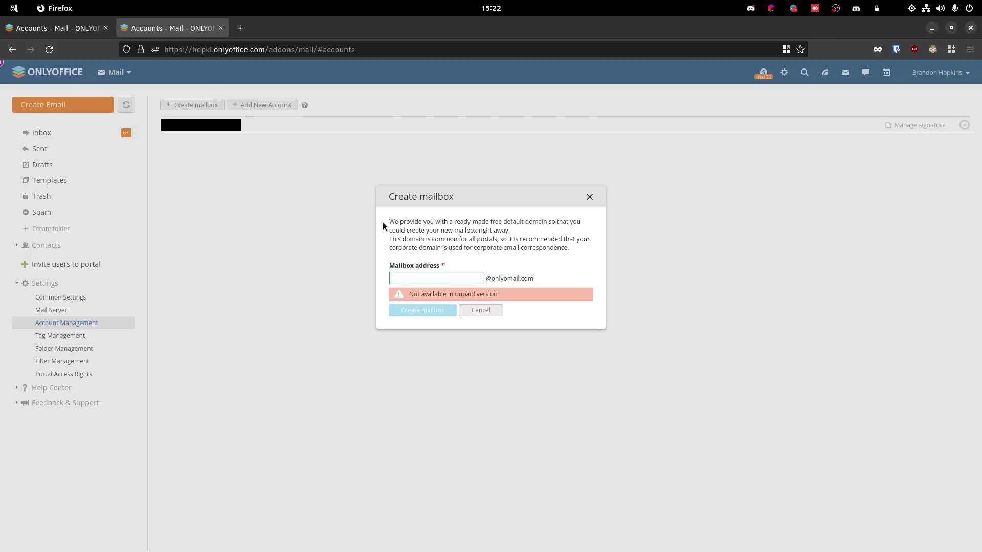
# Read the default domain explanation in the Create mailbox dialog, then dismiss it.
pyautogui.moveTo(384, 222); pyautogui.dragTo(578, 252)
pyautogui.click(578, 253)
pyautogui.click(516, 299)
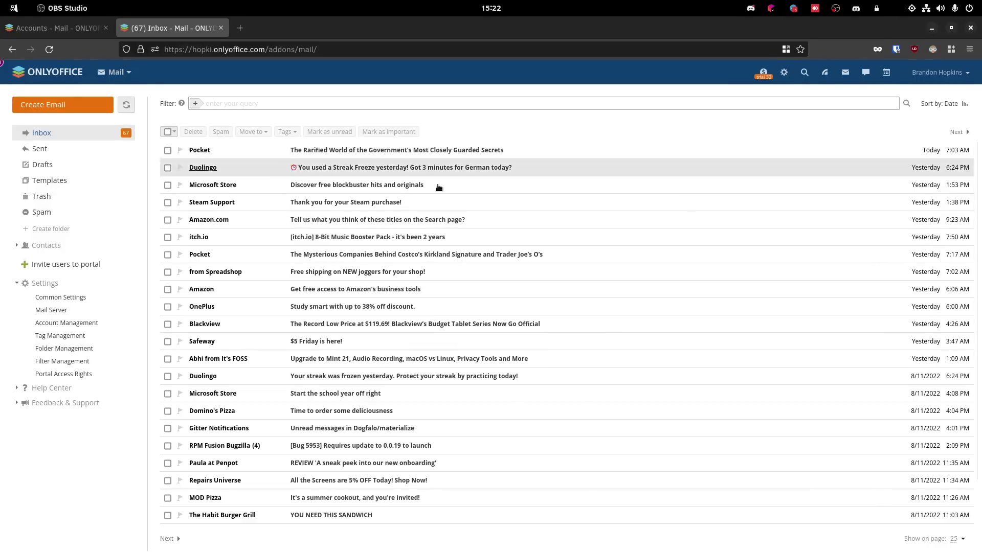
# Scroll through the 67-message Inbox and start a new e-mail.
pyautogui.scroll(-1, 412, 233)
pyautogui.scroll(1, 417, 225)
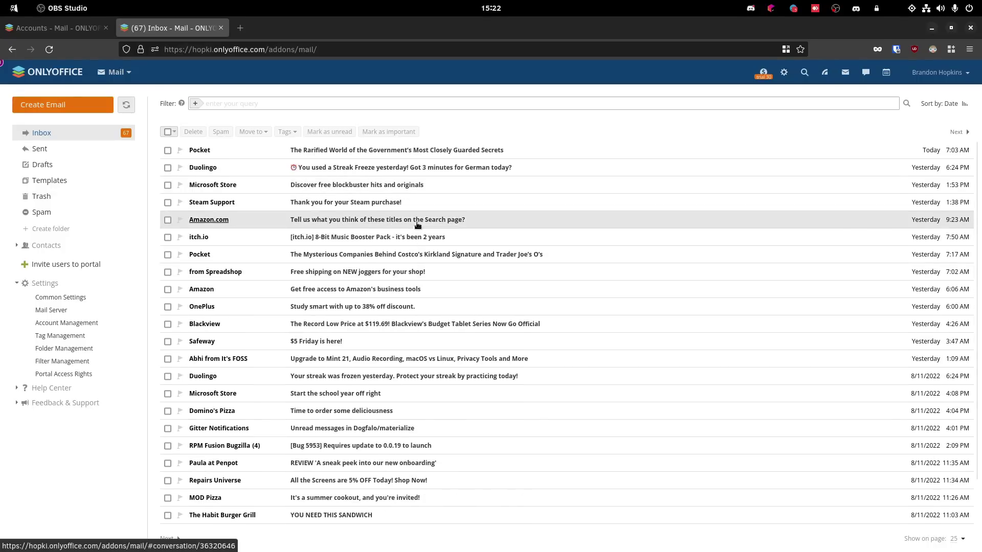
pyautogui.scroll(-1, 416, 226)
pyautogui.scroll(1, 420, 223)
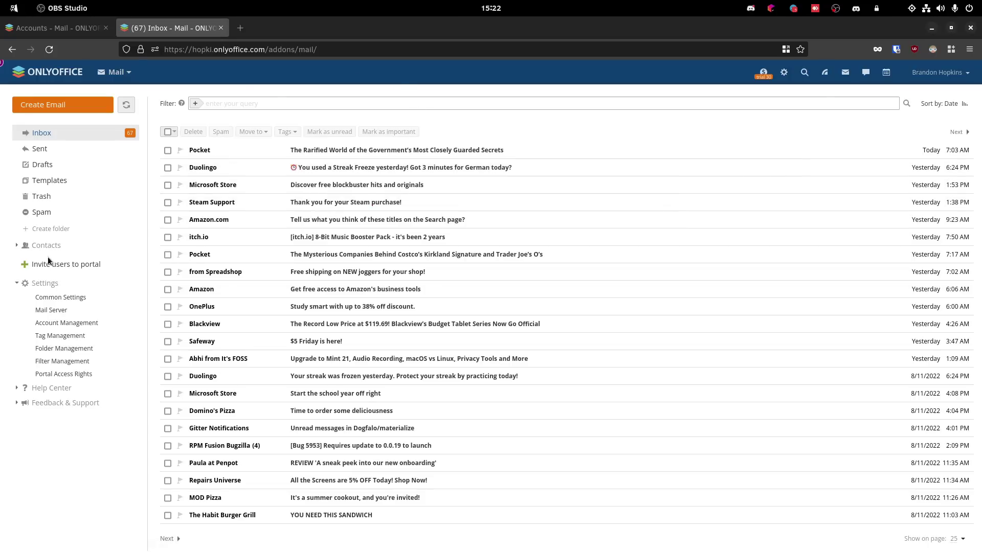
pyautogui.click(84, 107)
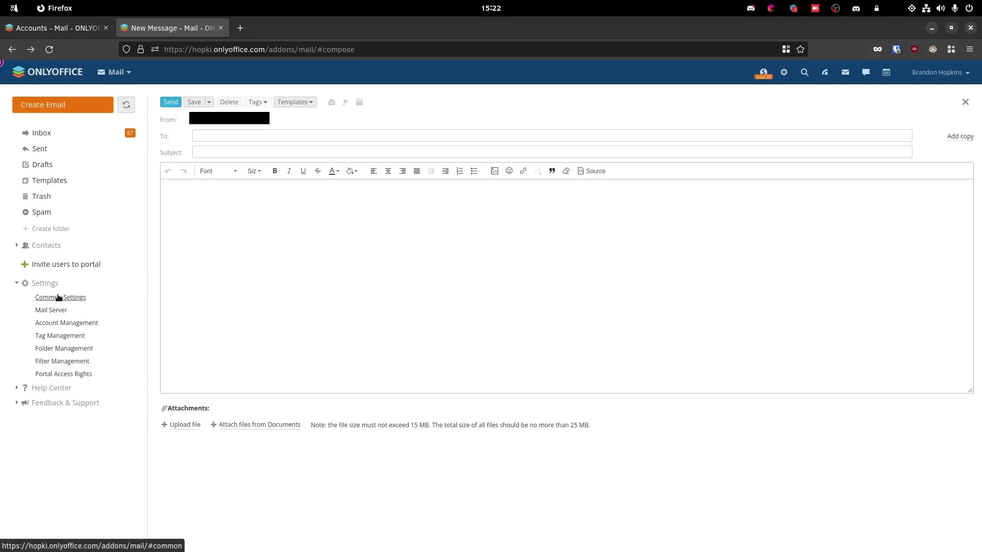
# Fill in the new mail account's e-mail field and move on to the IMAP server.
pyautogui.hotkey('alt', 'Right')
pyautogui.write('y')
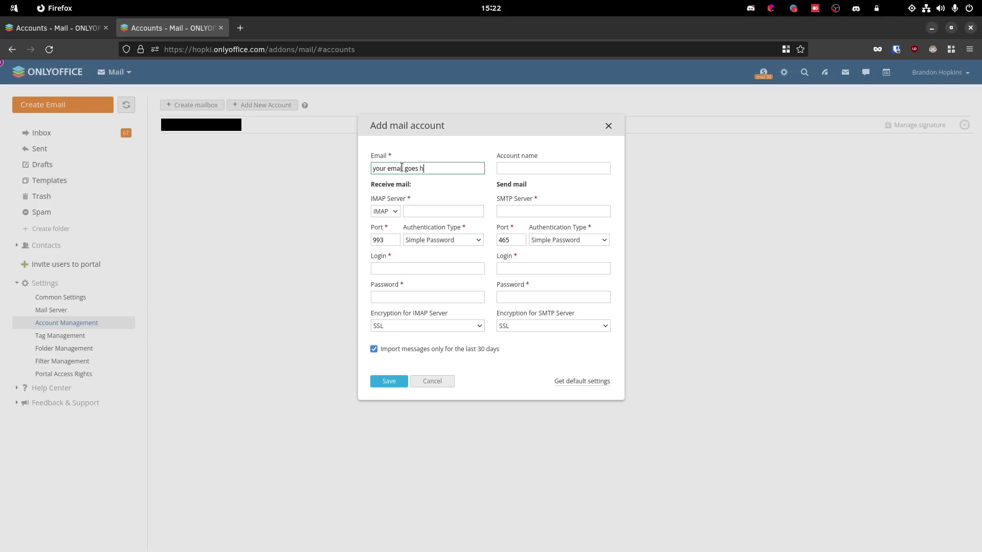
pyautogui.press('Tab')
pyautogui.press('Tab')
pyautogui.press('Tab')
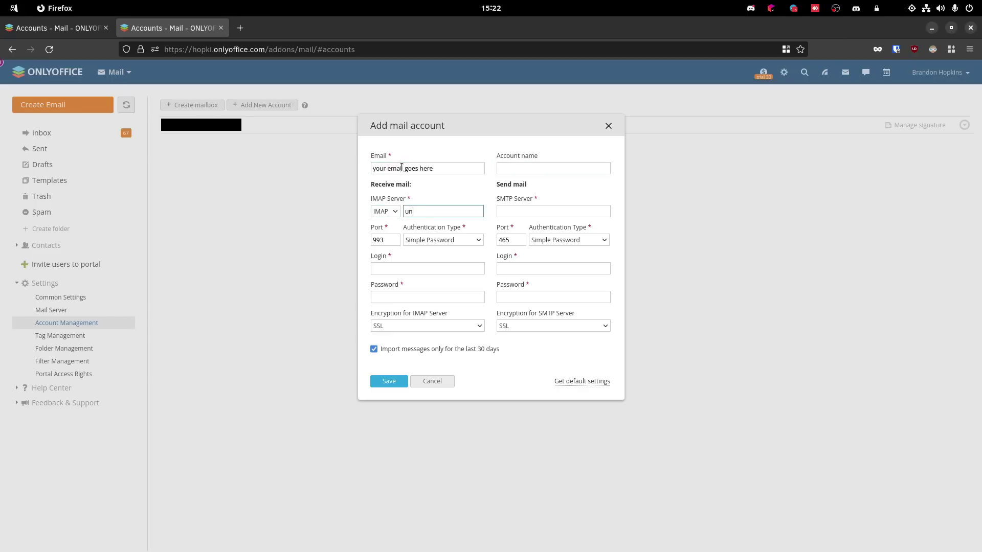
# Enter 'Mail Template' as the message subject and begin typing the text.
pyautogui.write('M')
pyautogui.write('ail Template')
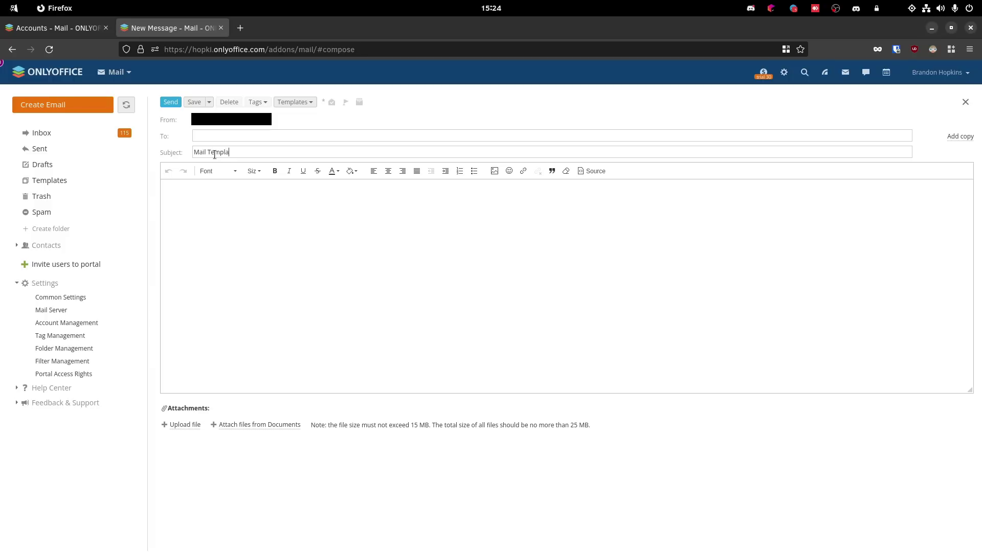
pyautogui.press('Tab')
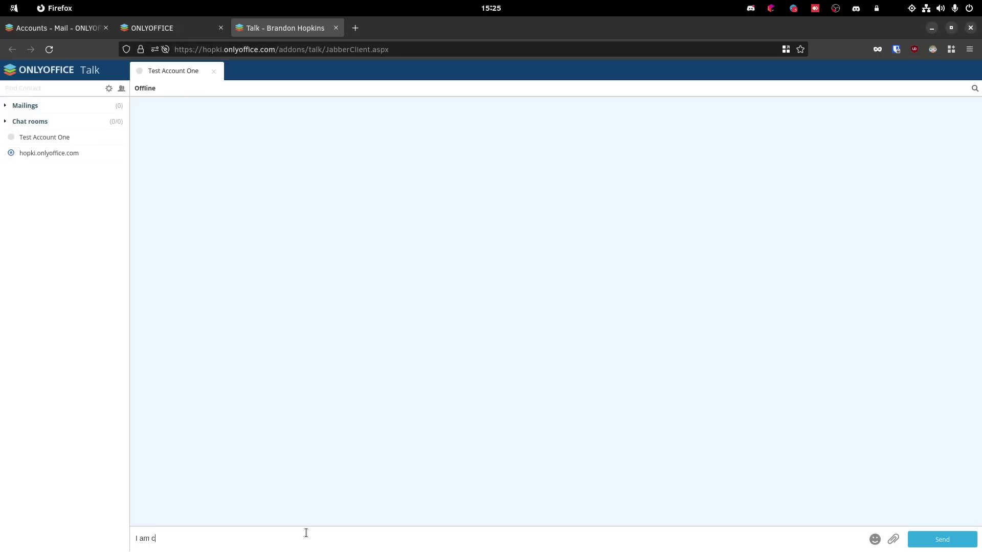
pyautogui.write('urrently using the OnlyOffice Talk feature right now')
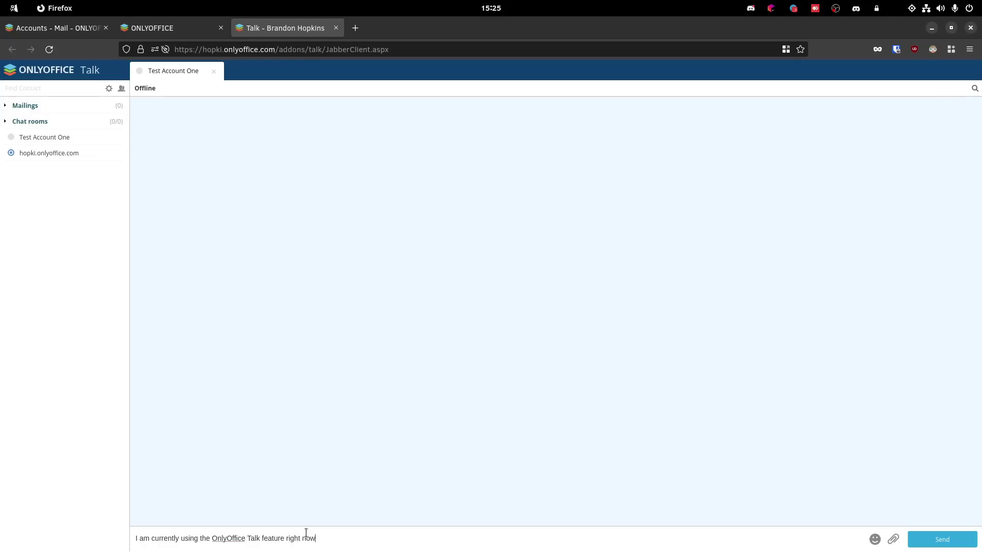
# Send the Talk message about using the Talk feature, then reply with 'Epic'.
pyautogui.hotkey('shift', 'Return')
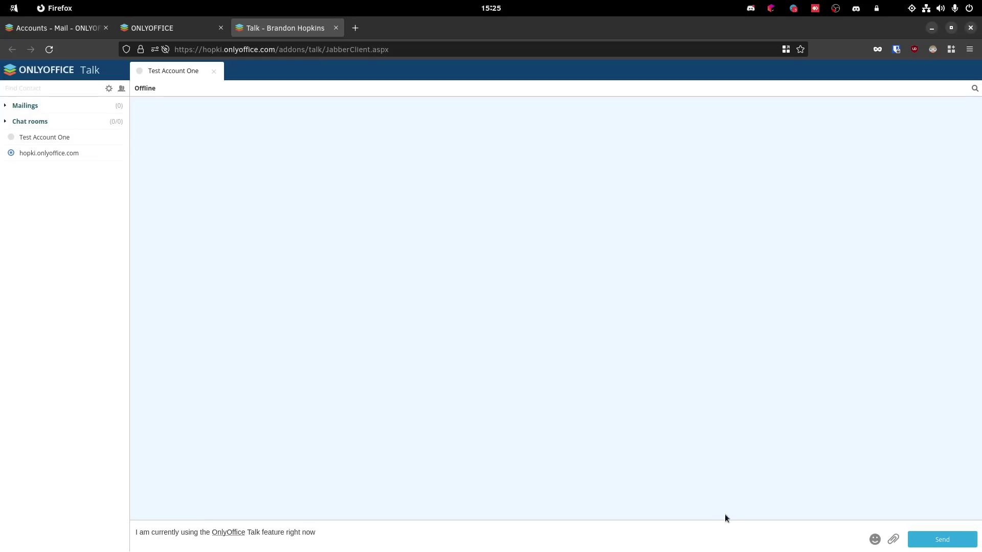
pyautogui.click(945, 545)
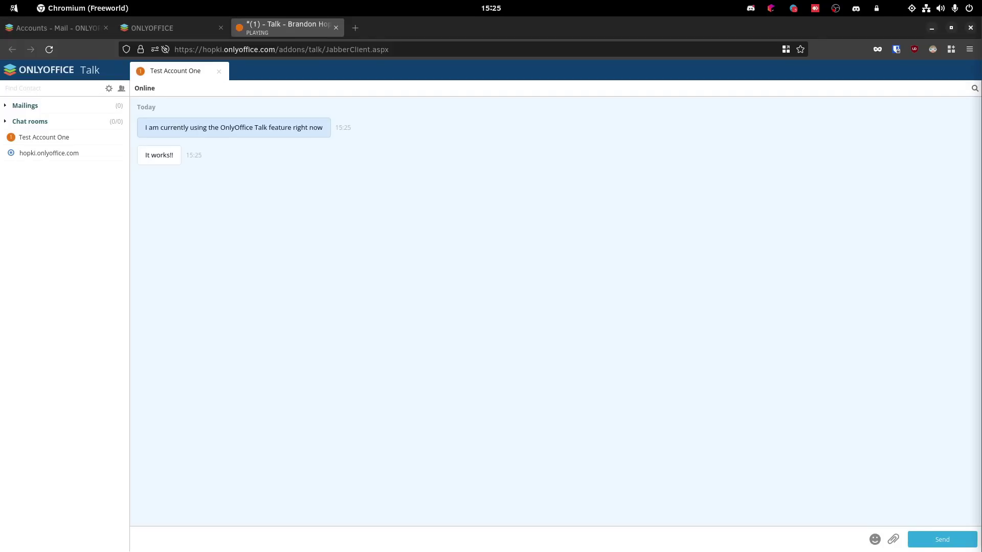
pyautogui.click(349, 534)
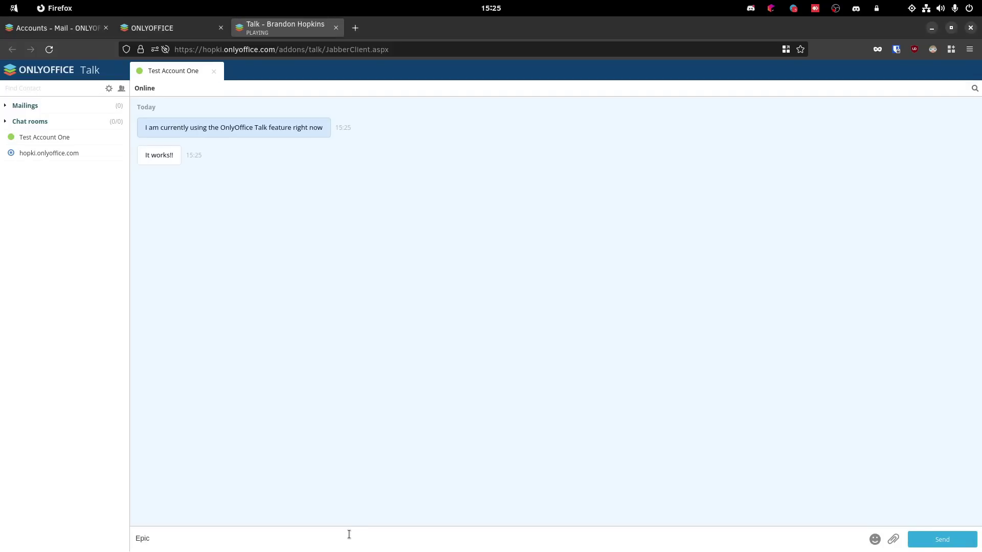
pyautogui.click(952, 541)
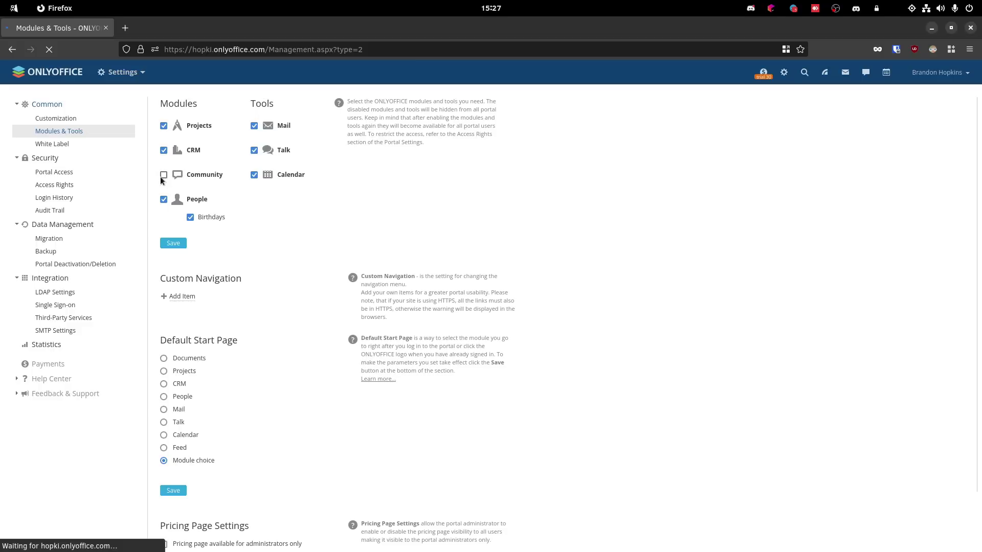
# Enable the Community module in Modules & Tools and save.
pyautogui.click(164, 175)
pyautogui.click(173, 312)
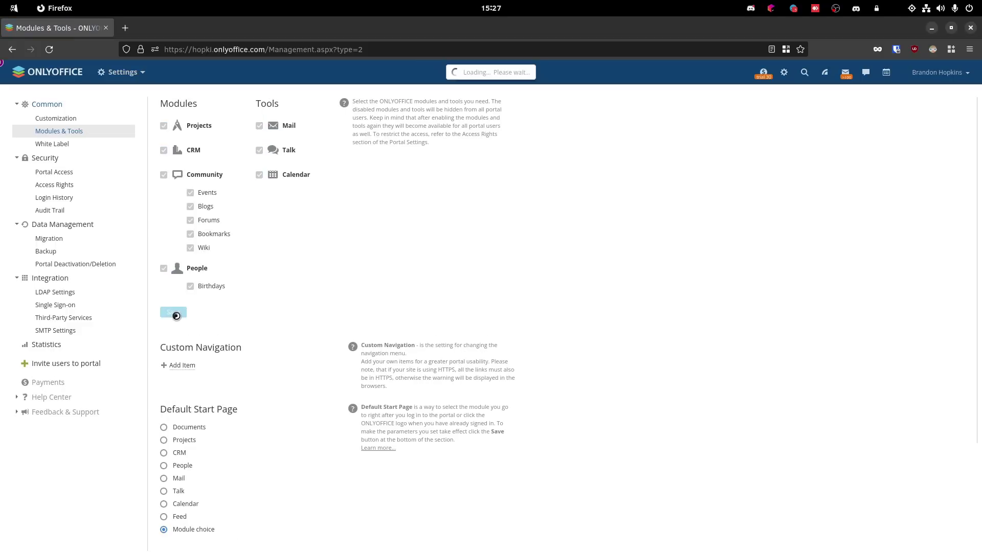
pyautogui.click(115, 72)
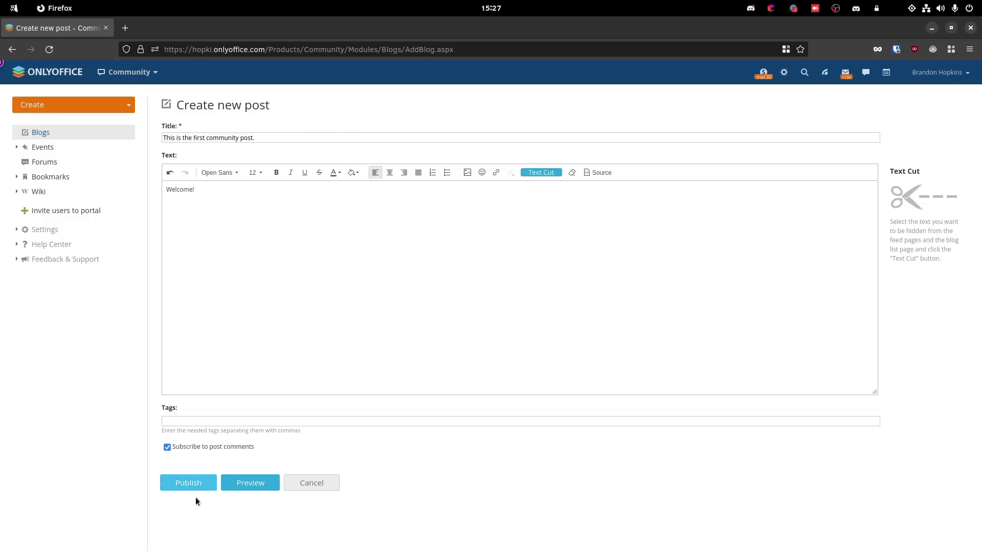
# Publish the first blog post and the forum topic 'forumws', then begin a first bookmark.
pyautogui.click(180, 479)
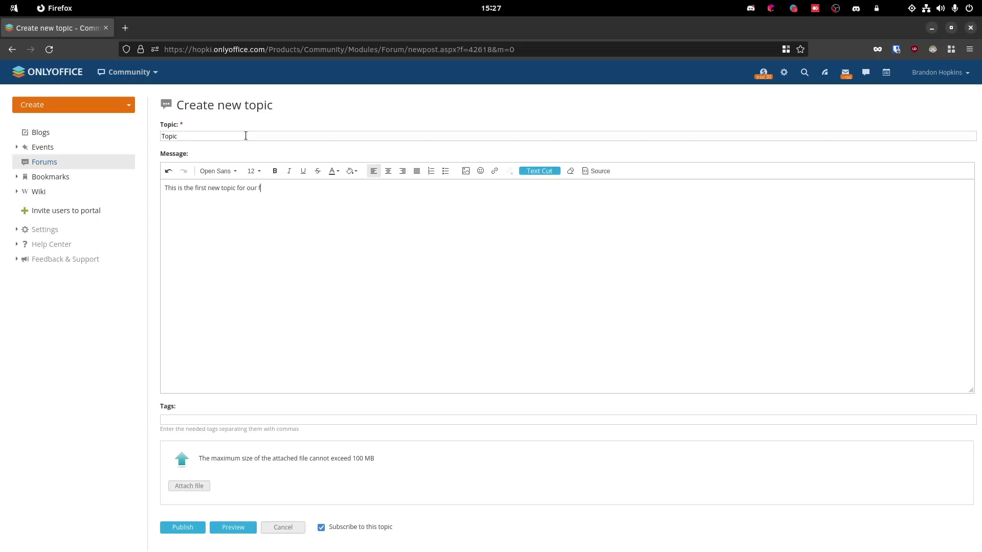
pyautogui.write('forumws')
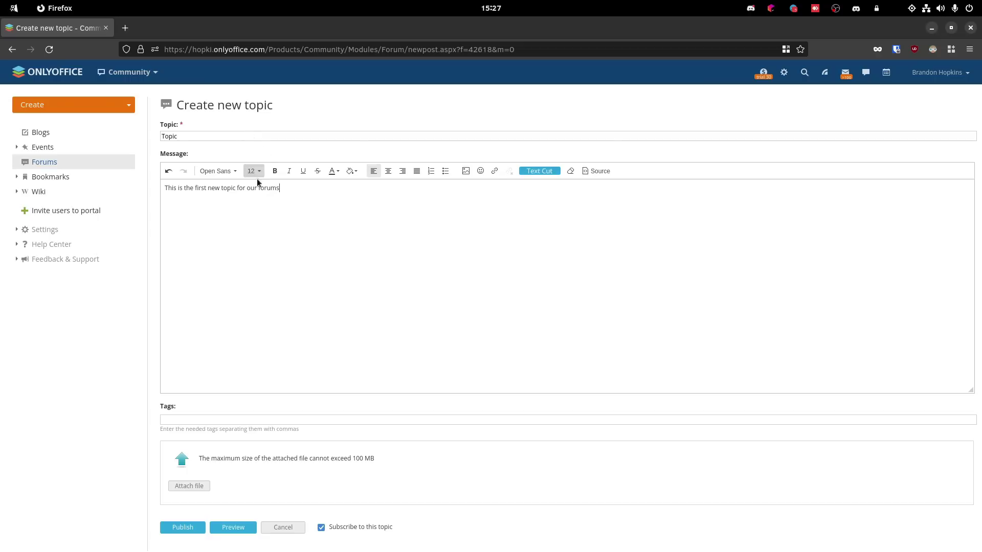
pyautogui.click(189, 526)
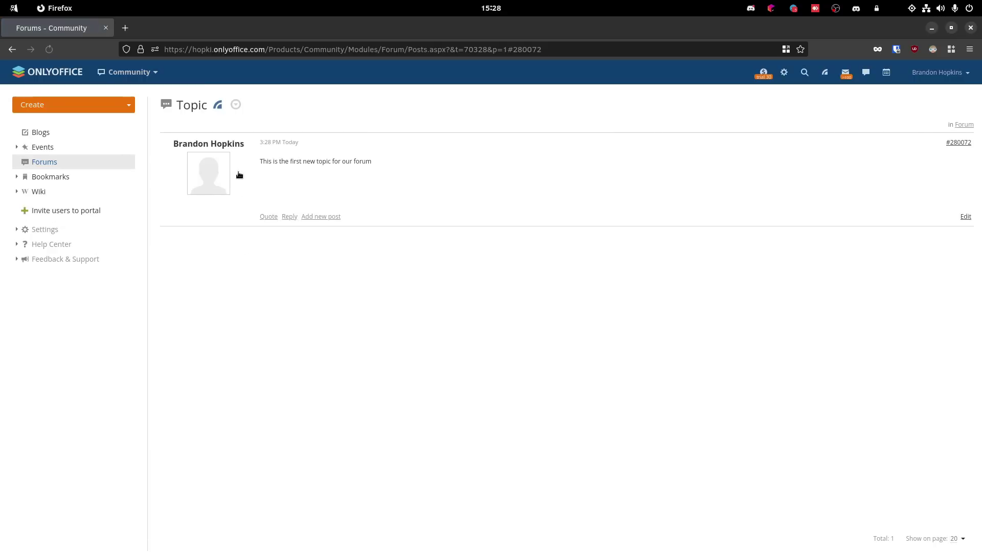
pyautogui.click(51, 176)
pyautogui.click(558, 200)
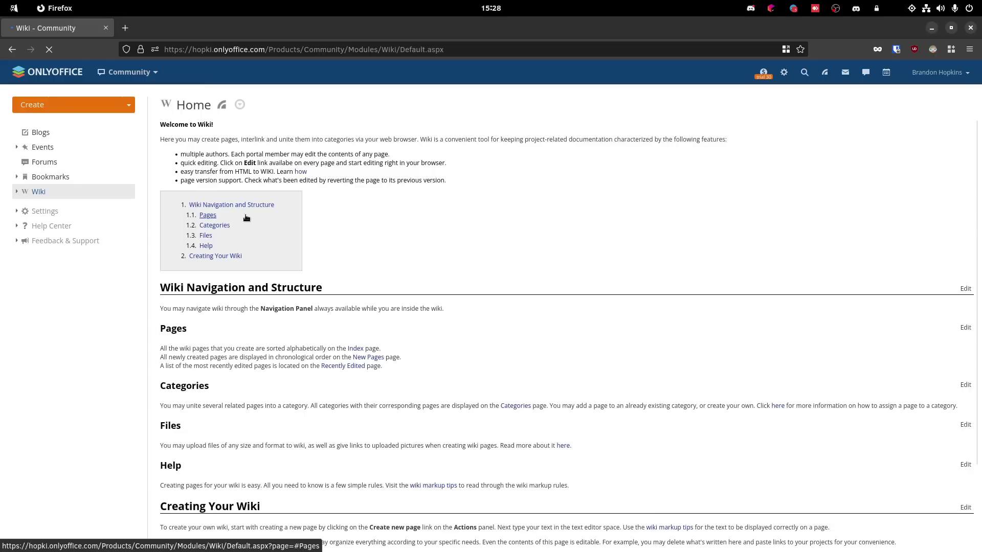
# Scroll through the Community Wiki Home page.
pyautogui.scroll(-3, 245, 217)
pyautogui.scroll(3, 245, 218)
pyautogui.scroll(-5, 246, 218)
pyautogui.scroll(3, 245, 215)
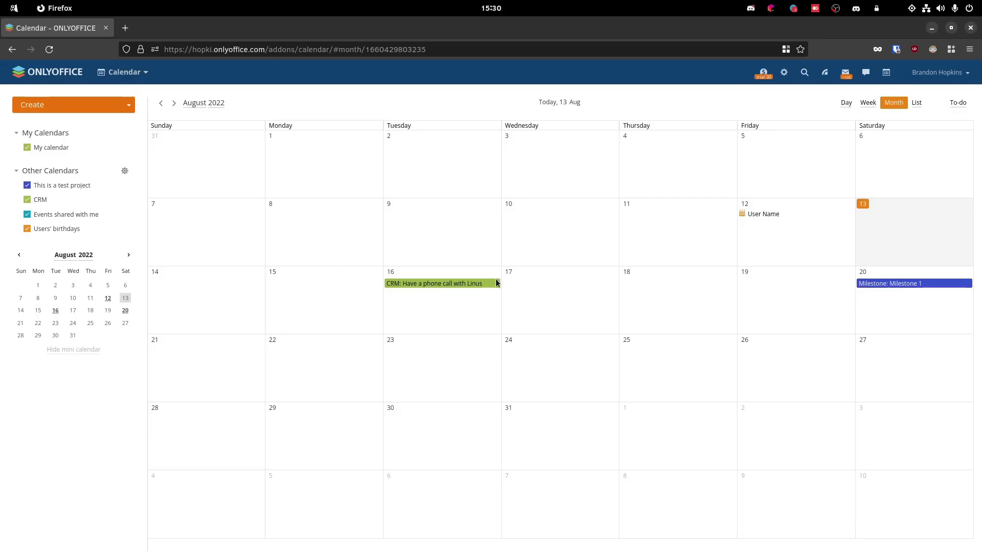
# View and close the CRM phone-call event details, then pick the guest's date of birth.
pyautogui.click(452, 284)
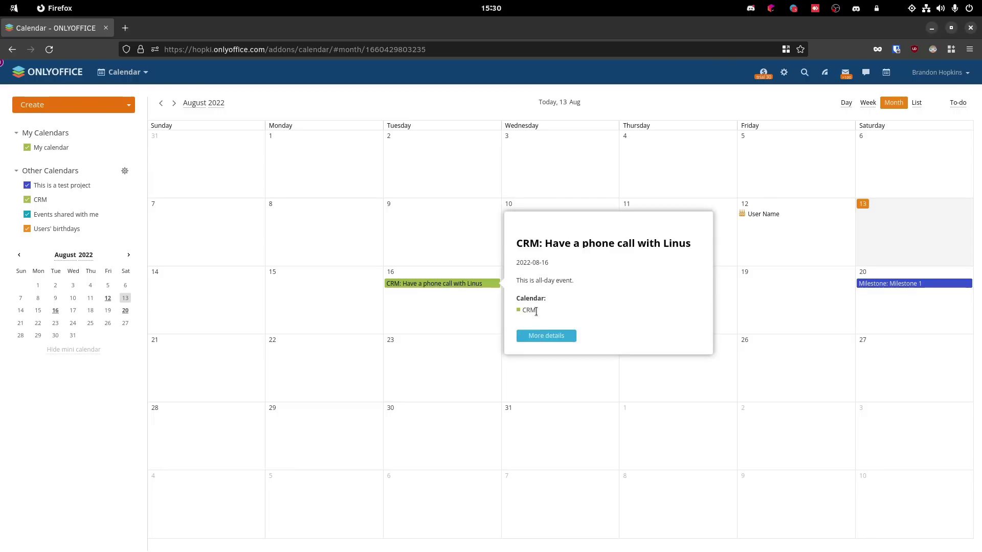
pyautogui.click(929, 285)
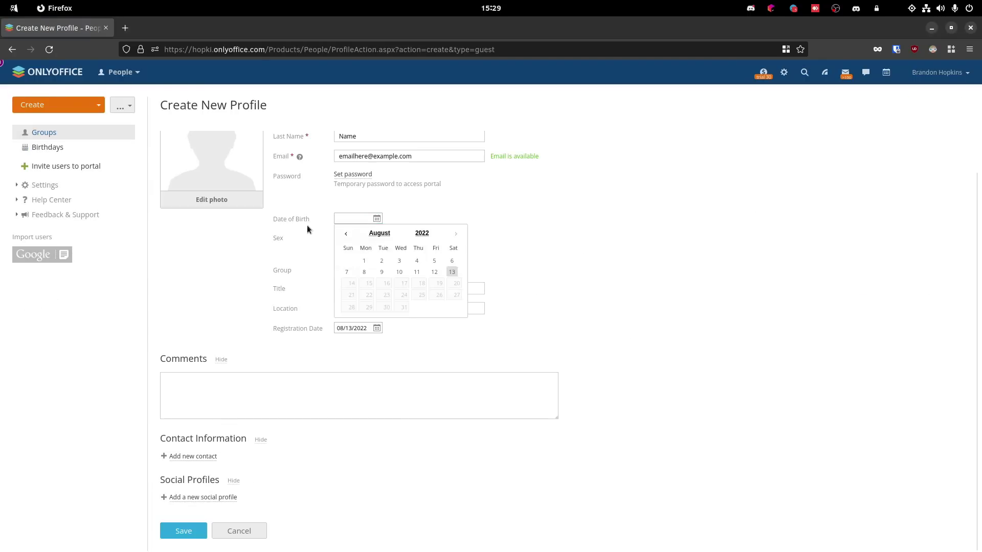
pyautogui.click(307, 225)
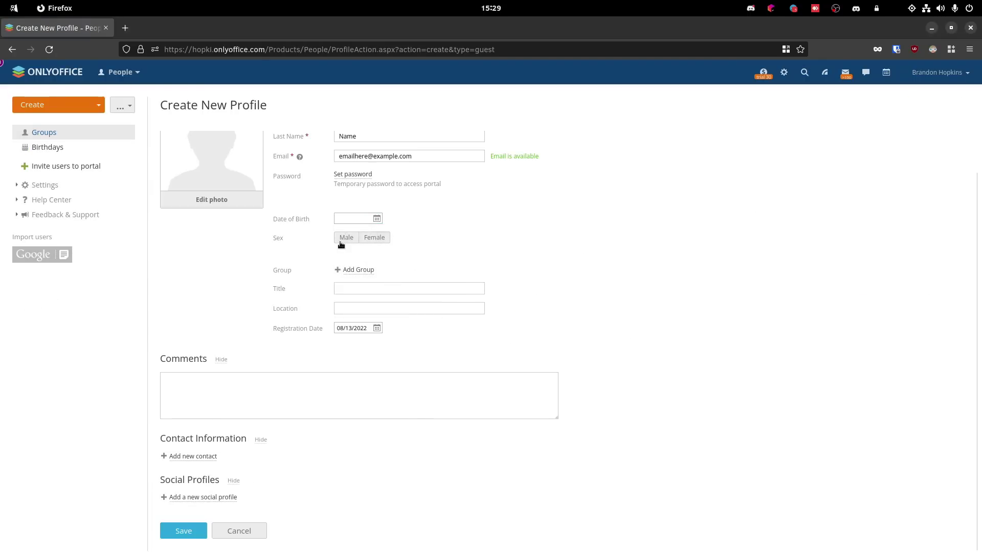
pyautogui.click(343, 222)
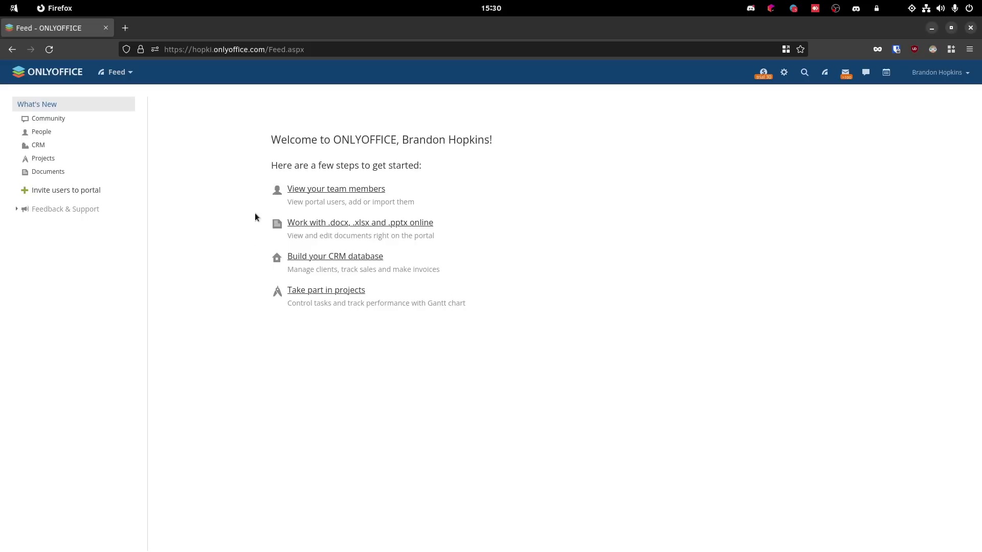
# Filter the What's New feed to Community, then to People.
pyautogui.click(58, 119)
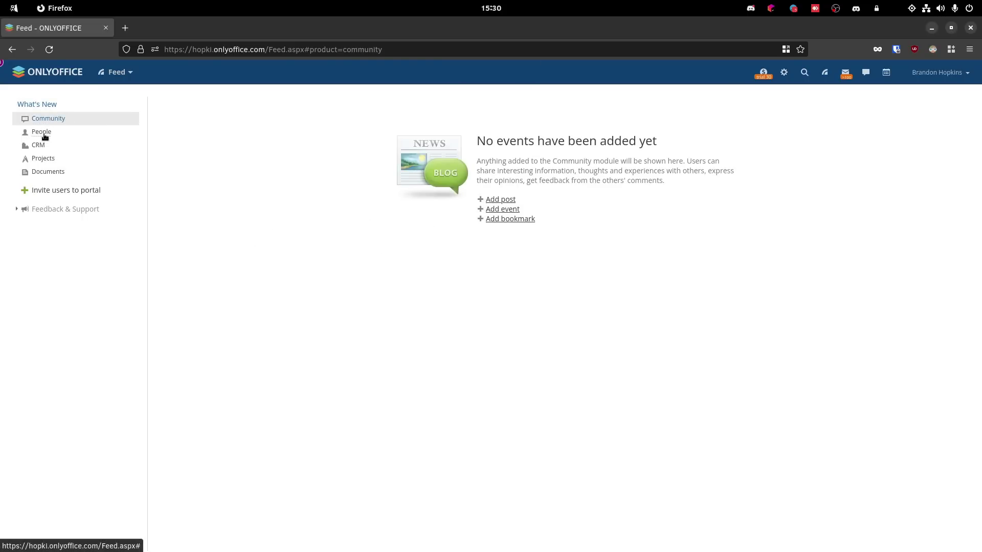
pyautogui.click(44, 134)
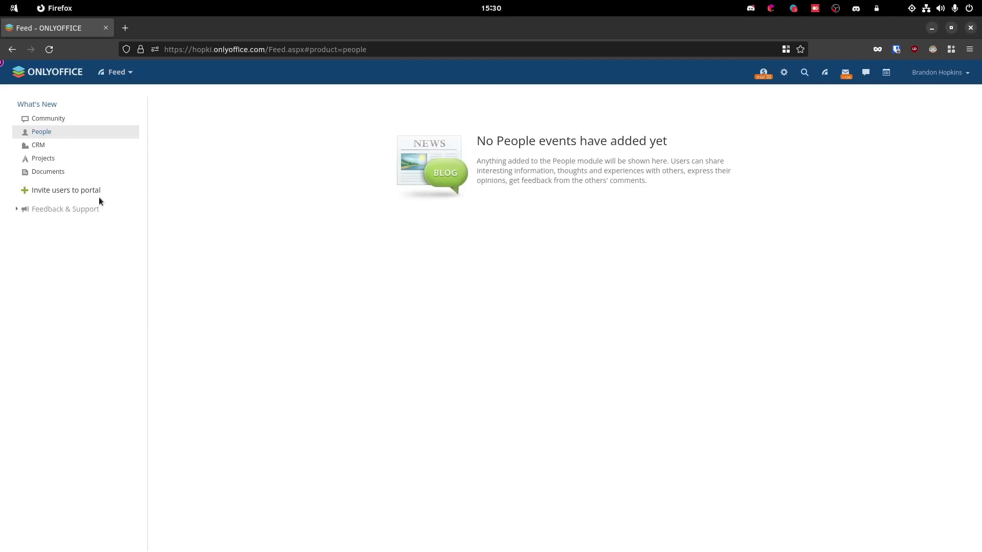